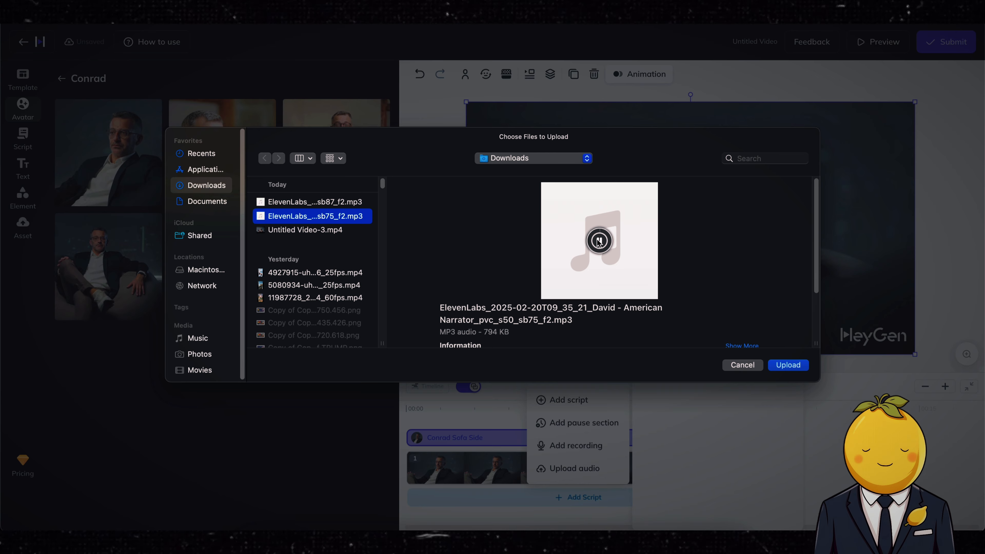
- Upload the ElevenLabs sb75_f2 narration MP3 for the Conrad avatar and download the rendered video at 720P
left_click(784, 365)
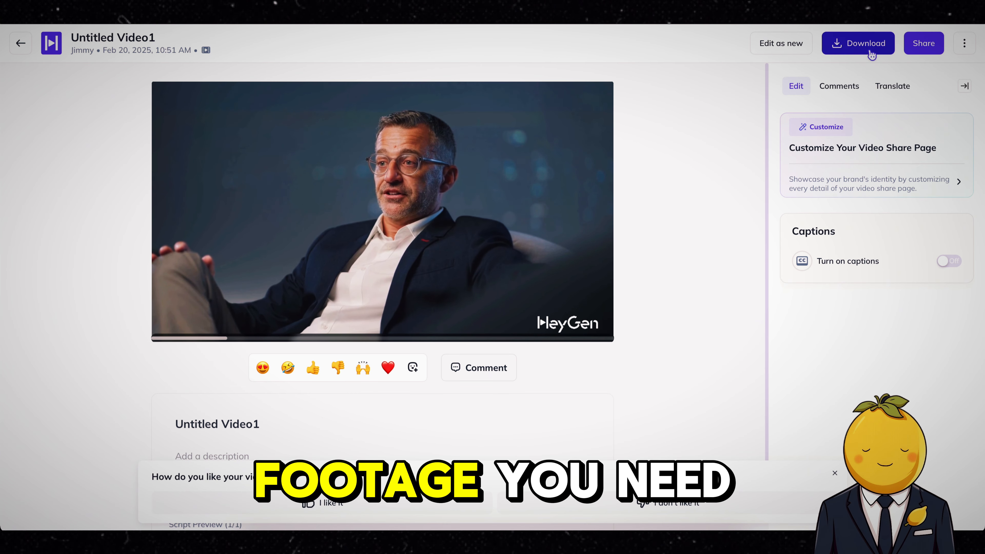
left_click(865, 42)
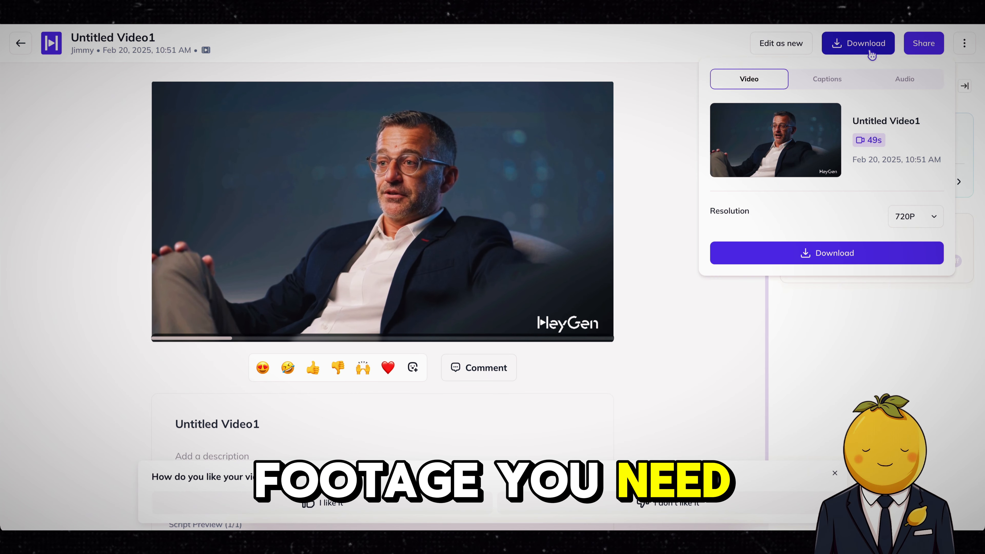
left_click(754, 253)
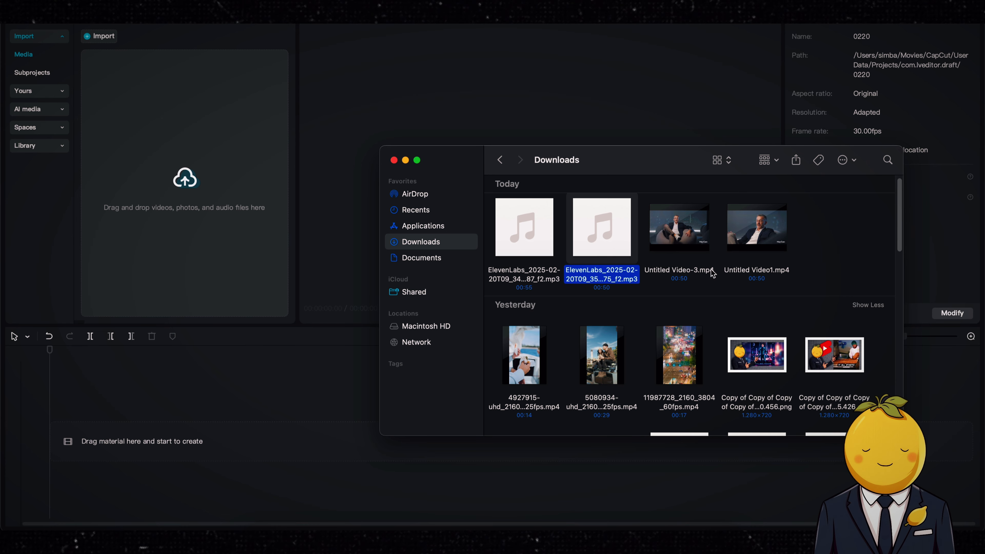
- Switch to CapCut and add Untitled Video1.mp4 and Untitled Video-3.mp4 from Downloads to the timeline as two stacked tracks
left_click(756, 229)
left_click(679, 229, "super")
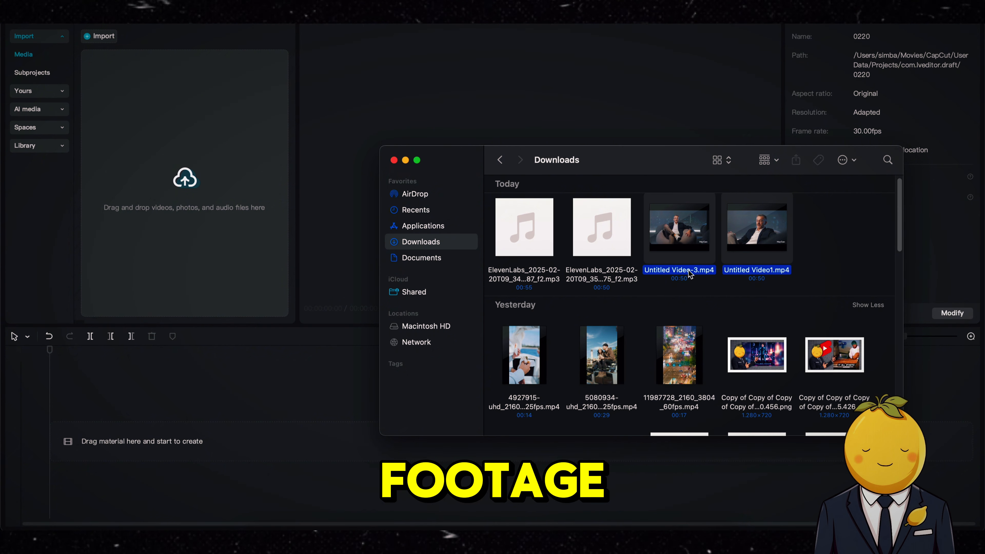
left_click_drag(679, 232, 127, 417)
- Extract the audio from both timeline clips and delete the extracted Untitled Video1 audio
right_click(150, 445)
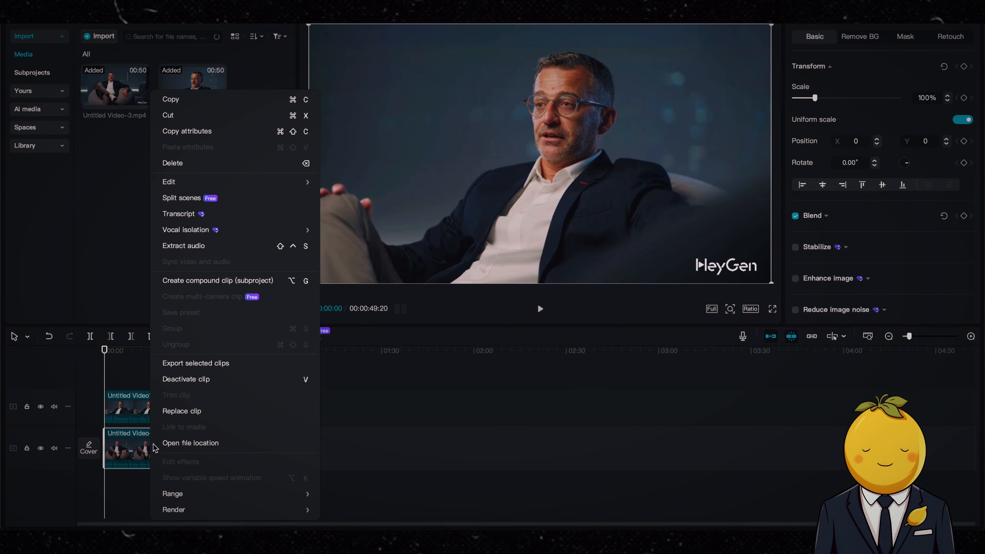
left_click_drag(387, 393, 194, 446)
right_click(194, 450)
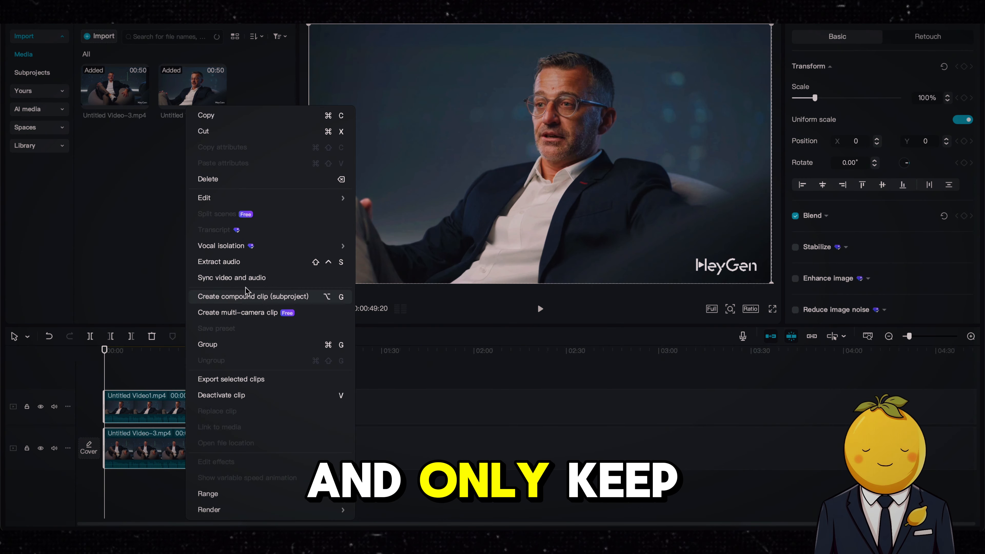
left_click(244, 268)
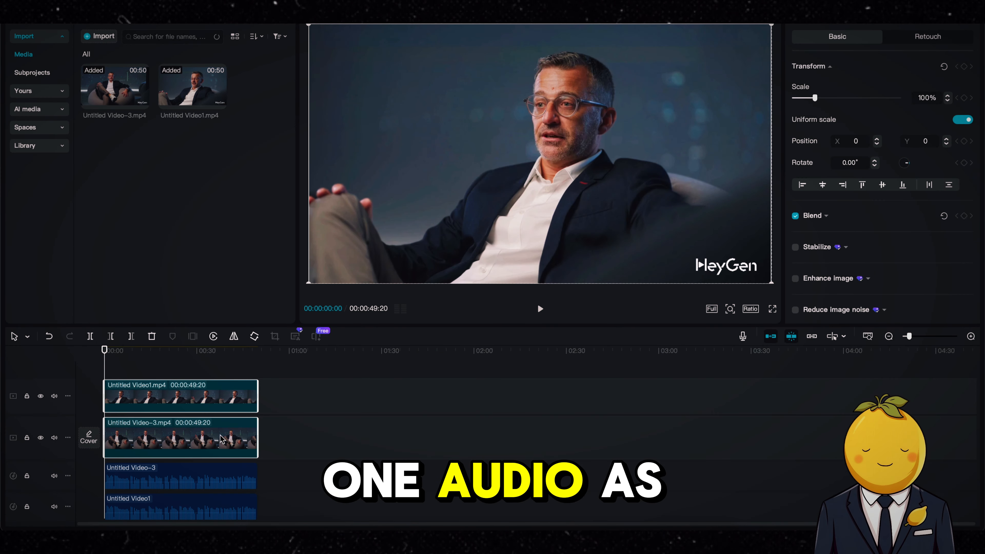
left_click(212, 509)
key("Delete")
- Turn off the main track magnet and trim the upper Untitled Video1 clip so its opening alternates with the clip below
left_click(126, 396)
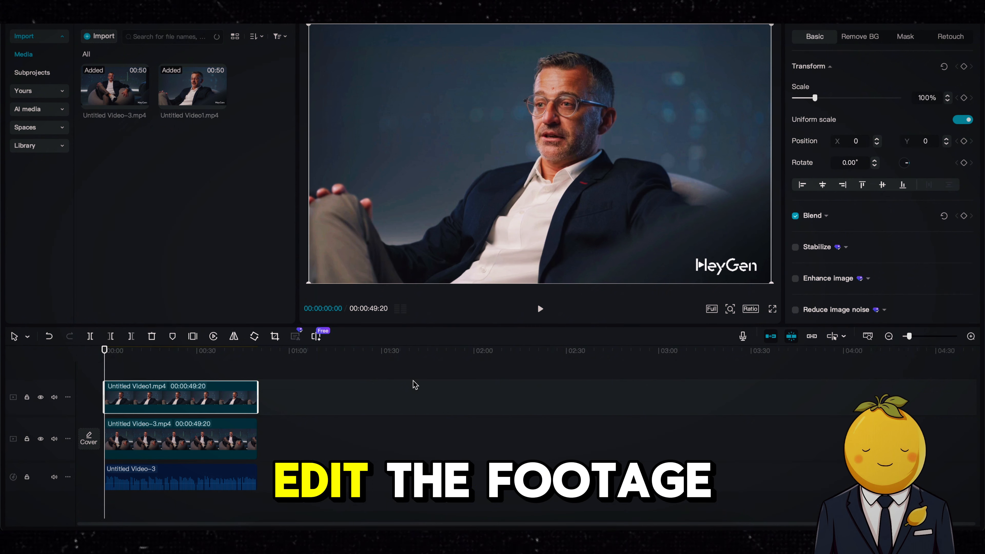
left_click(770, 336)
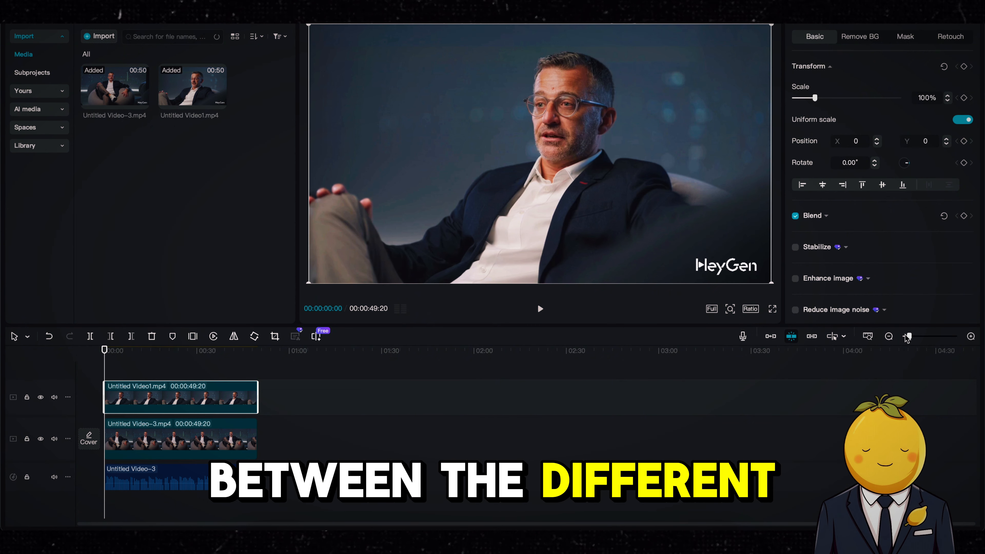
left_click(914, 336)
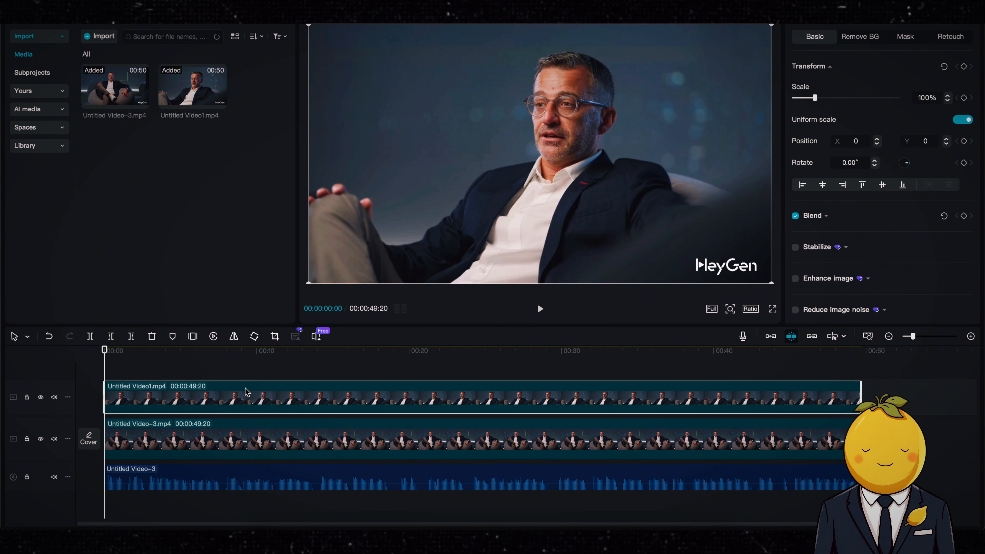
key("space")
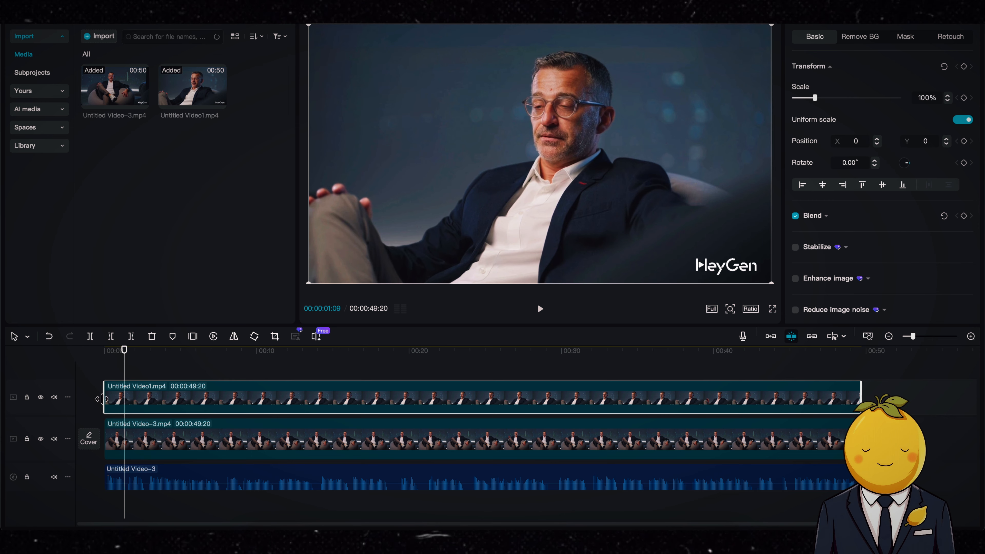
left_click_drag(104, 399, 317, 405)
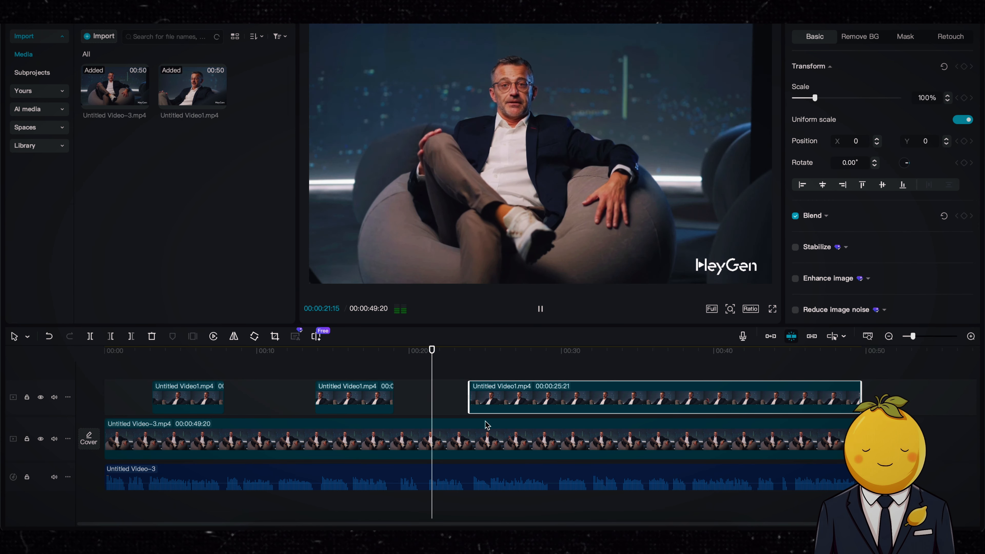
- Cut the remaining Untitled Video1 footage into alternating camera-angle segments and merge all the clips onto the main track
scroll(449, 435, "right", 5)
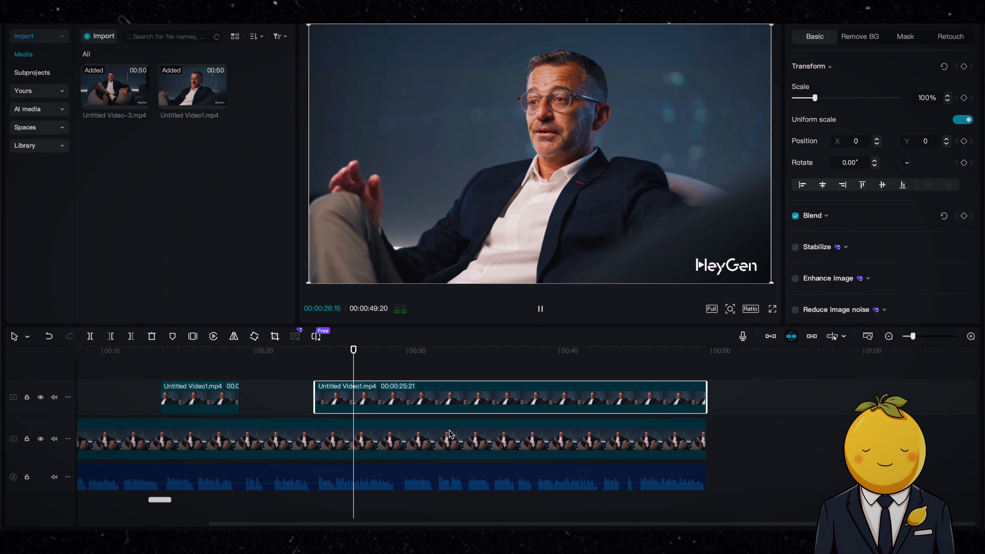
key("ctrl+b")
left_click_drag(396, 398, 465, 397)
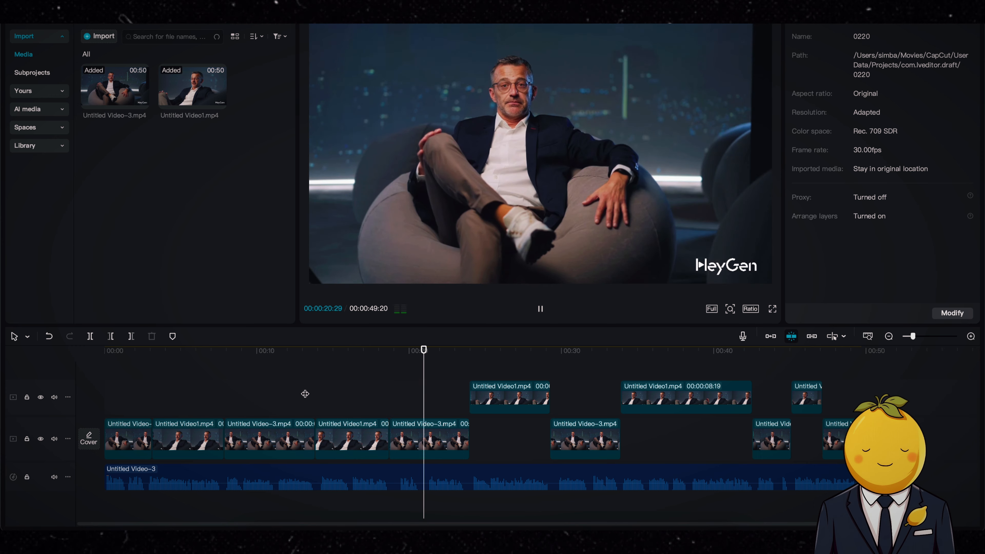
left_click_drag(350, 449, 349, 412)
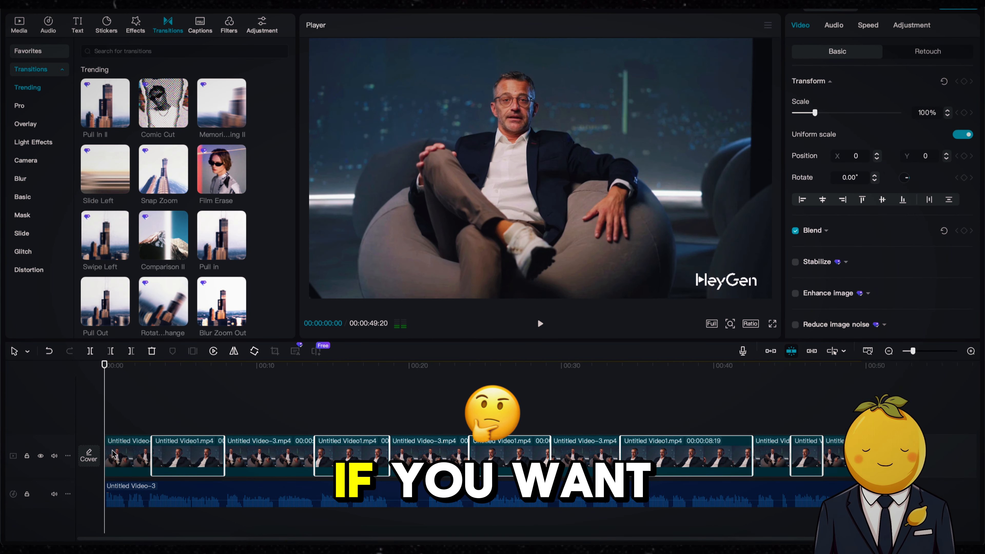
- Keyframe a slow zoom on the first clip from 100% to about 107% scale and play it back
left_click(963, 81)
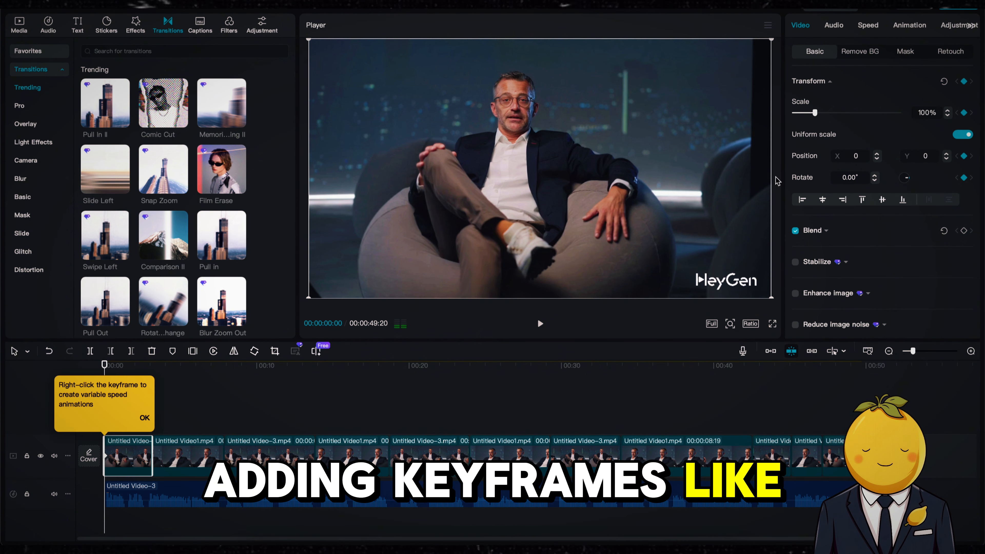
left_click(147, 417)
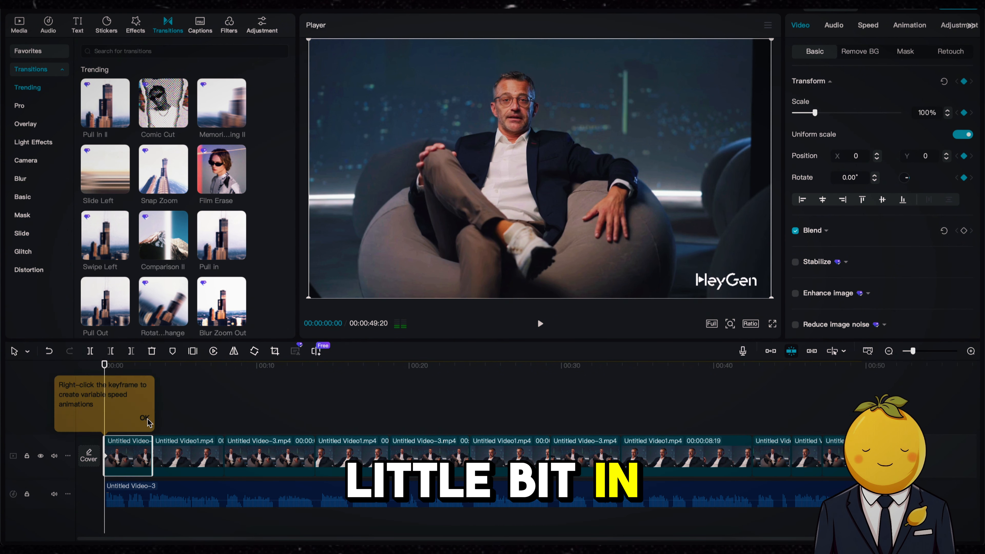
left_click_drag(116, 373, 145, 371)
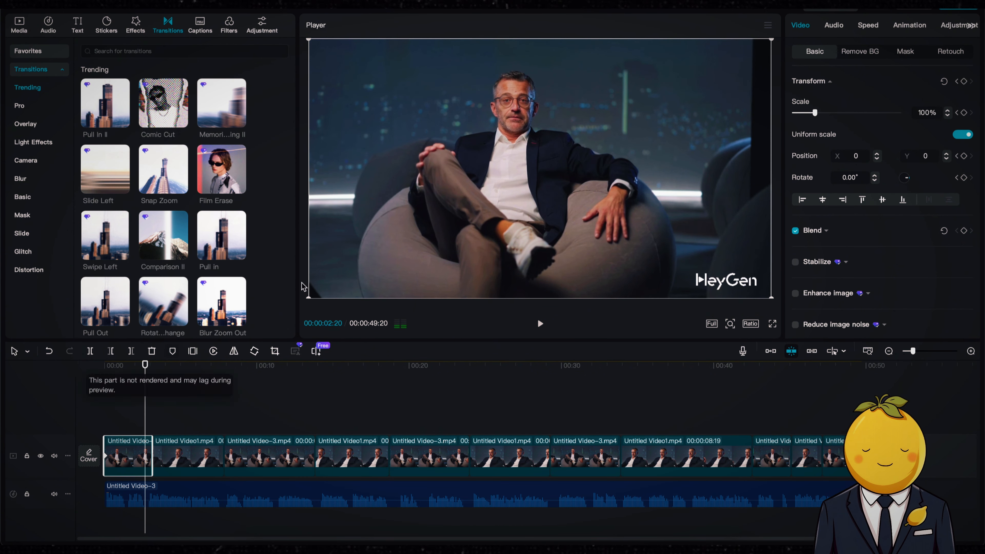
left_click_drag(312, 302, 296, 309)
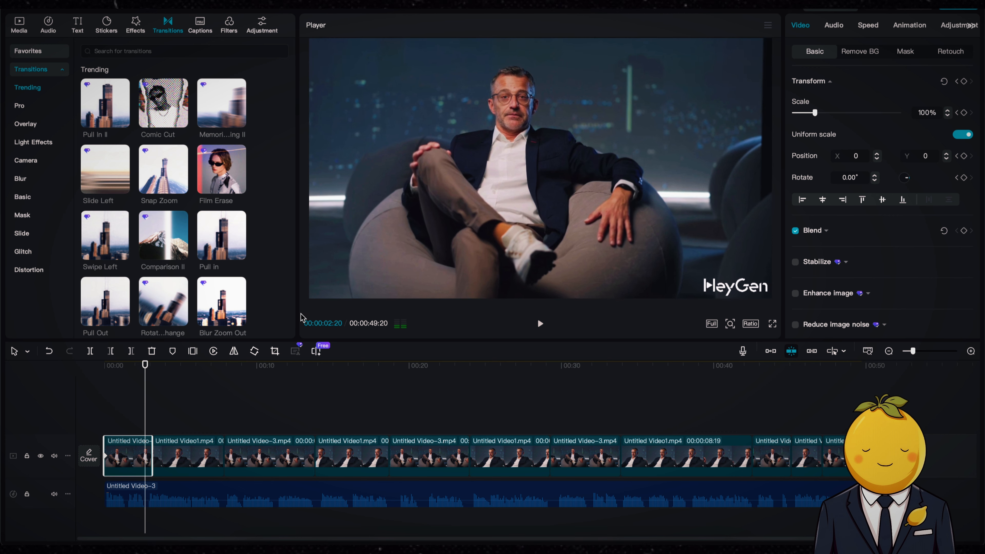
left_click_drag(145, 455, 155, 456)
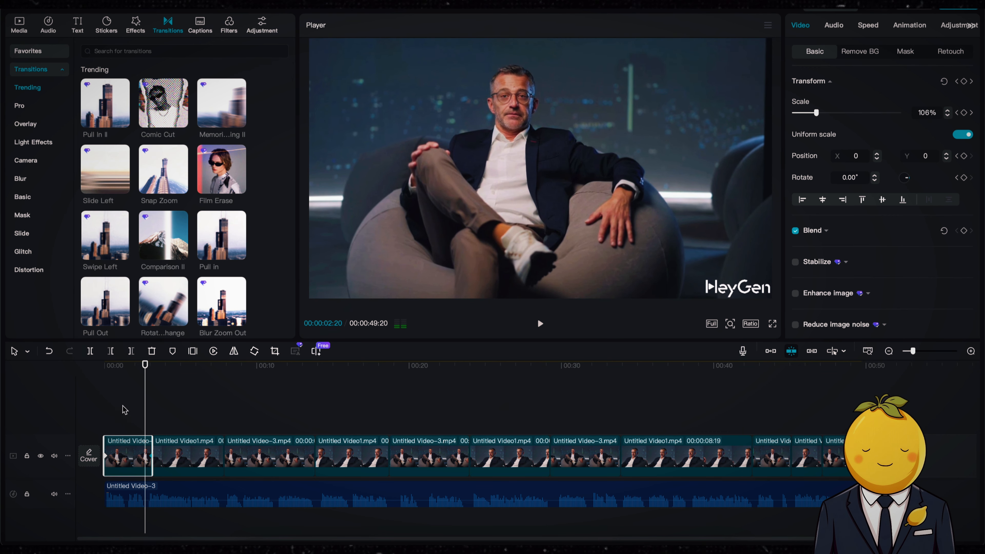
left_click_drag(121, 374, 104, 373)
key("space")
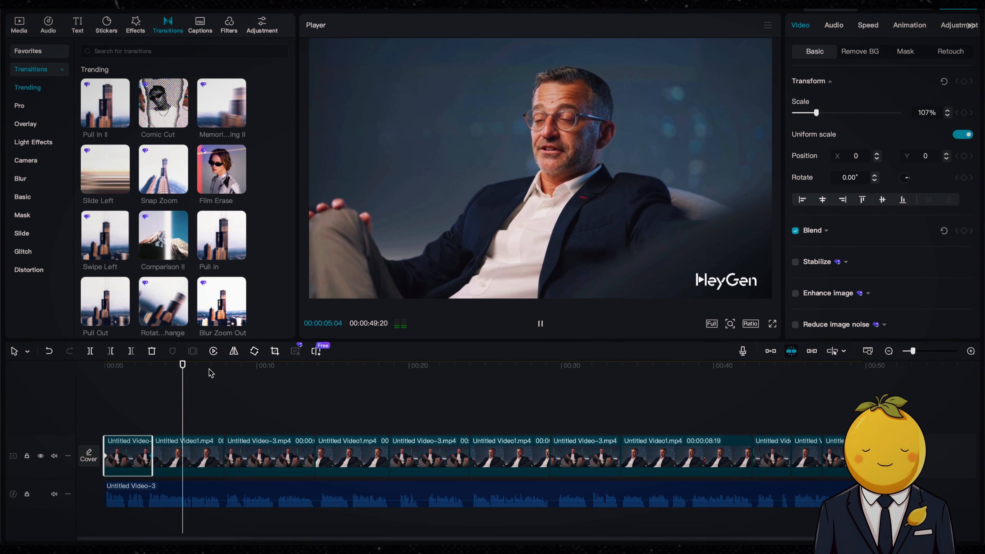
- Move the cut between the first two clips slightly earlier and replay the opening to check it
left_click(134, 371)
left_click(110, 404)
key("space")
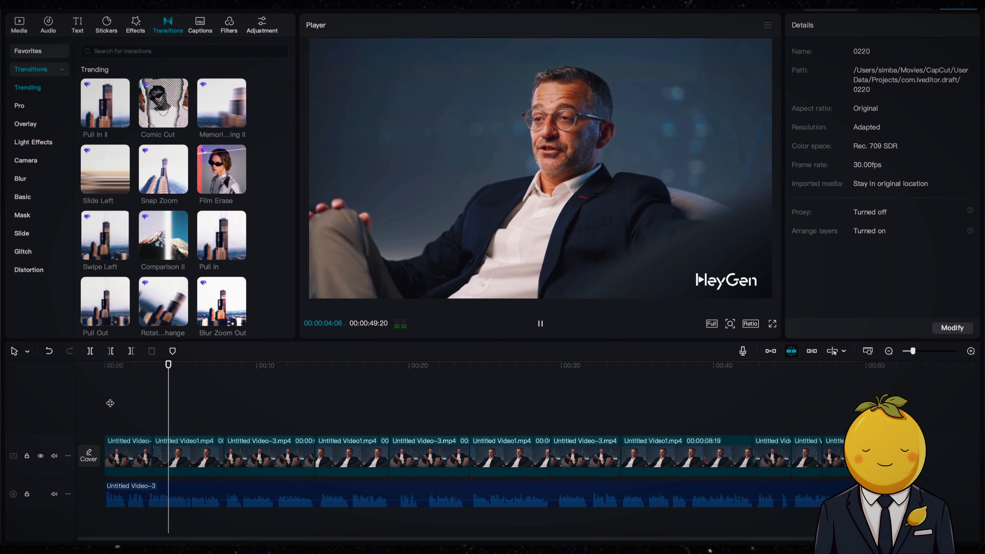
left_click(147, 456)
key("space")
left_click_drag(151, 456, 146, 455)
left_click(130, 427)
key("space")
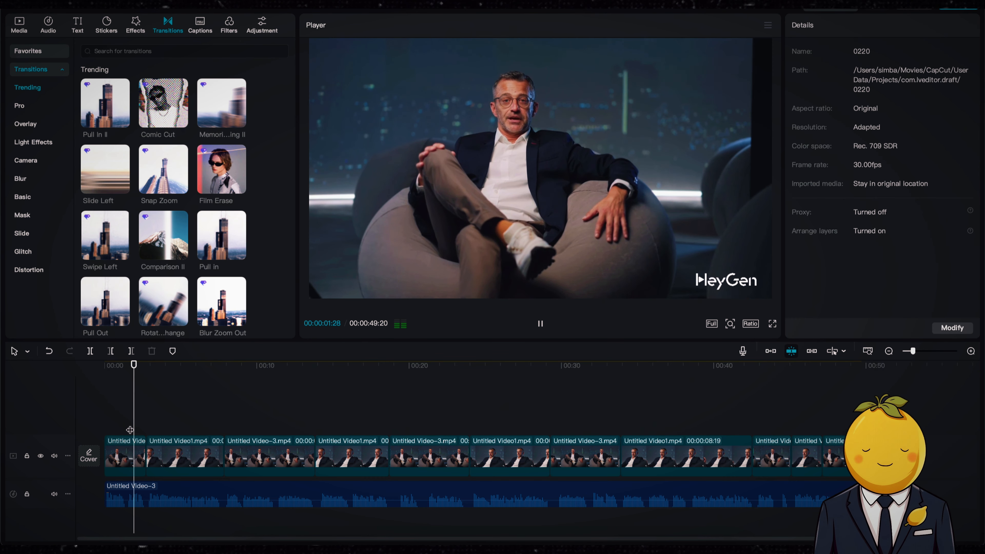
- Add the Comparison II transition at the cut between the first two clips and preview it
left_click_drag(163, 235, 146, 455)
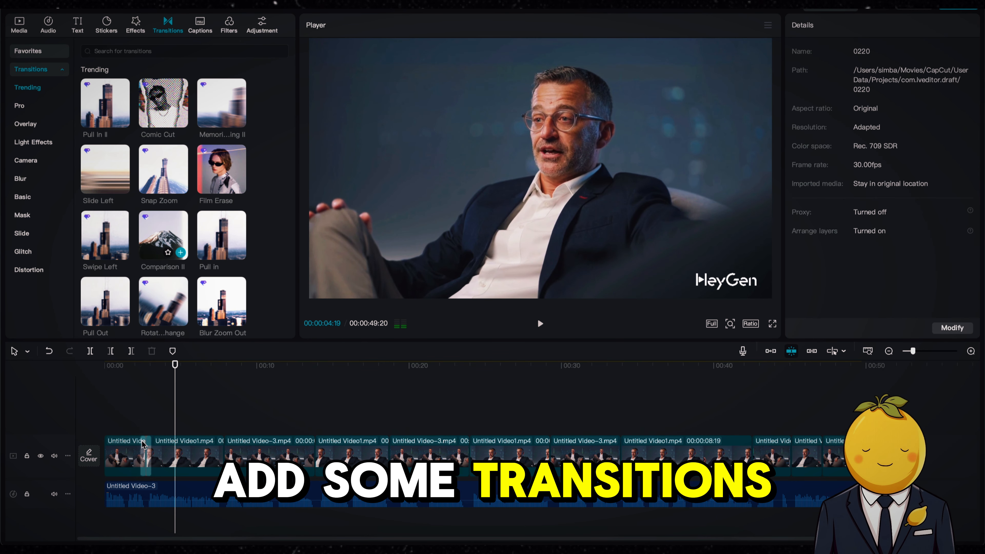
left_click(132, 424)
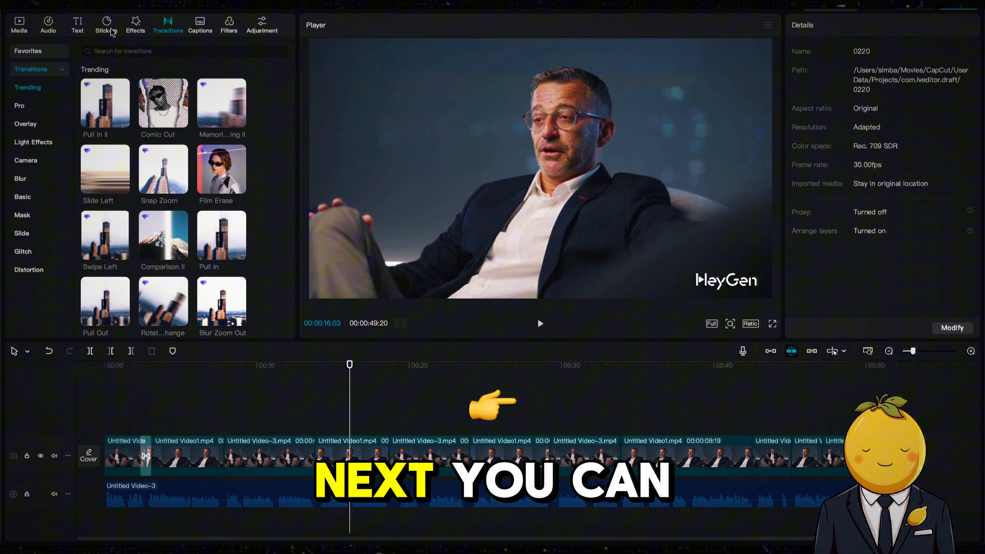
- Search the stickers for "bitcoin" and place the orange Bitcoin coin at 11% scale over the start of the HeyGen watermark
left_click(107, 24)
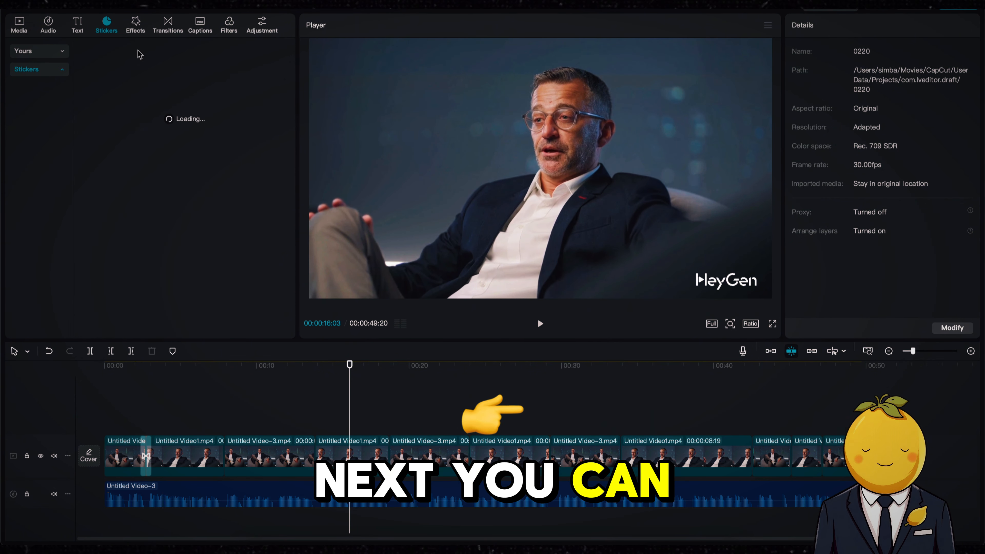
left_click(148, 51)
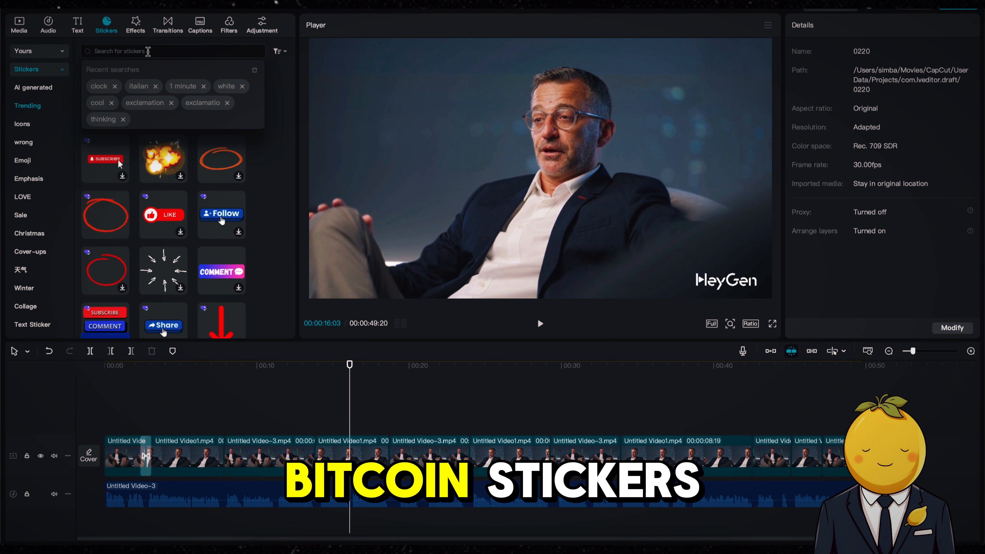
type("bitcoin")
key("Return")
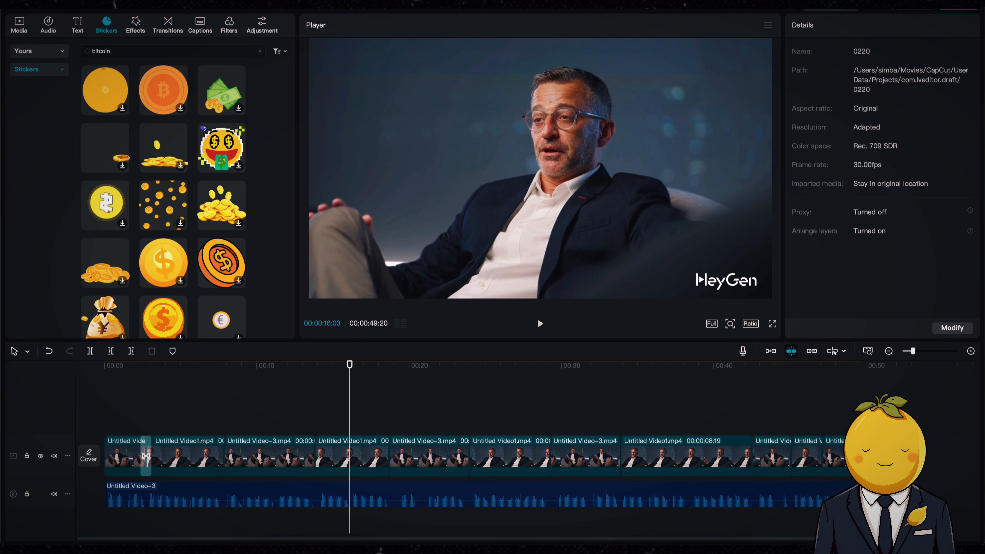
scroll(142, 125, "down", 10)
scroll(142, 125, "up", 10)
left_click_drag(163, 97, 340, 391)
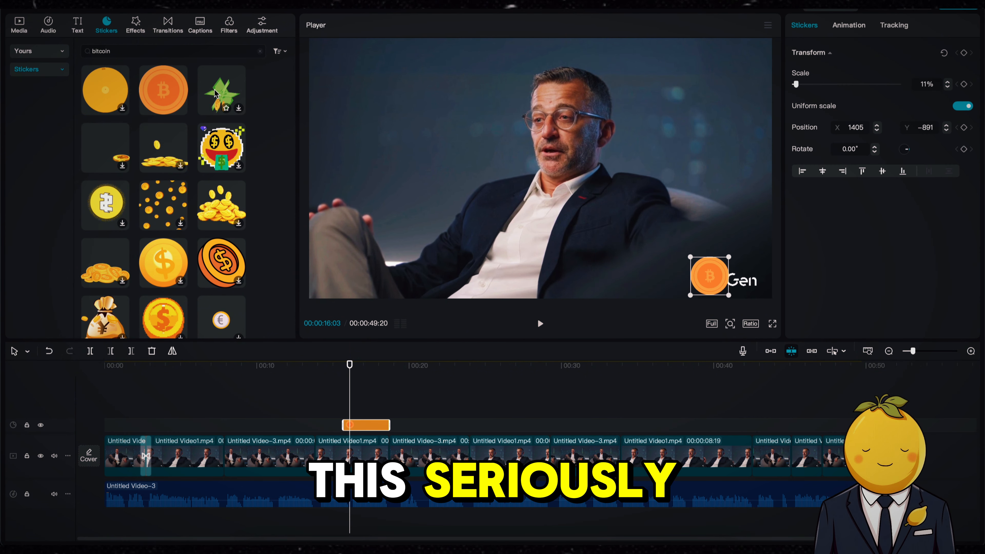
- Cover the rest of the HeyGen watermark with a second, tilted Bitcoin coin sticker and stretch both stickers across the whole video
left_click_drag(165, 94, 351, 411)
left_click_drag(687, 62, 551, 194)
left_click_drag(509, 236, 627, 192)
left_click_drag(627, 246, 604, 241)
left_click_drag(627, 192, 728, 260)
left_click_drag(708, 205, 737, 275)
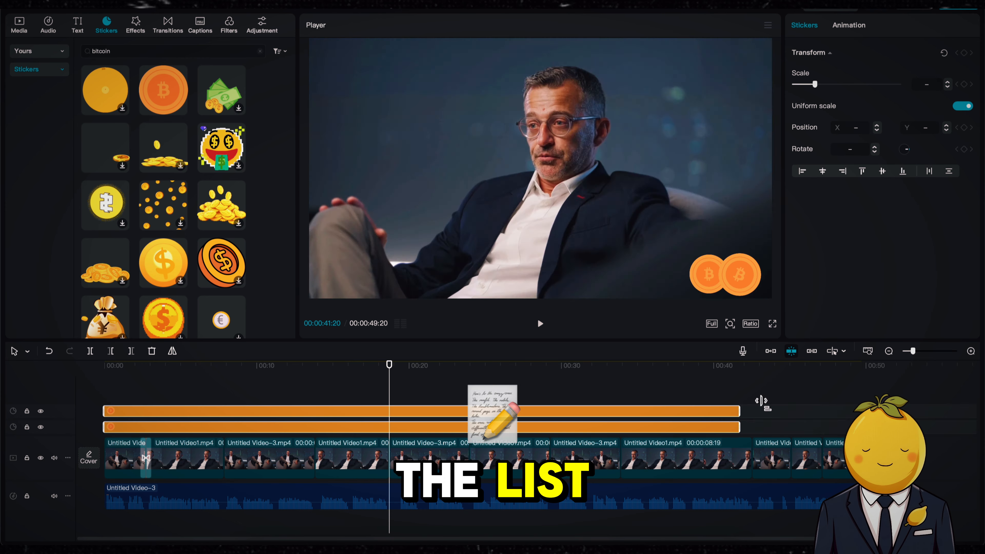
left_click(519, 389)
key("space")
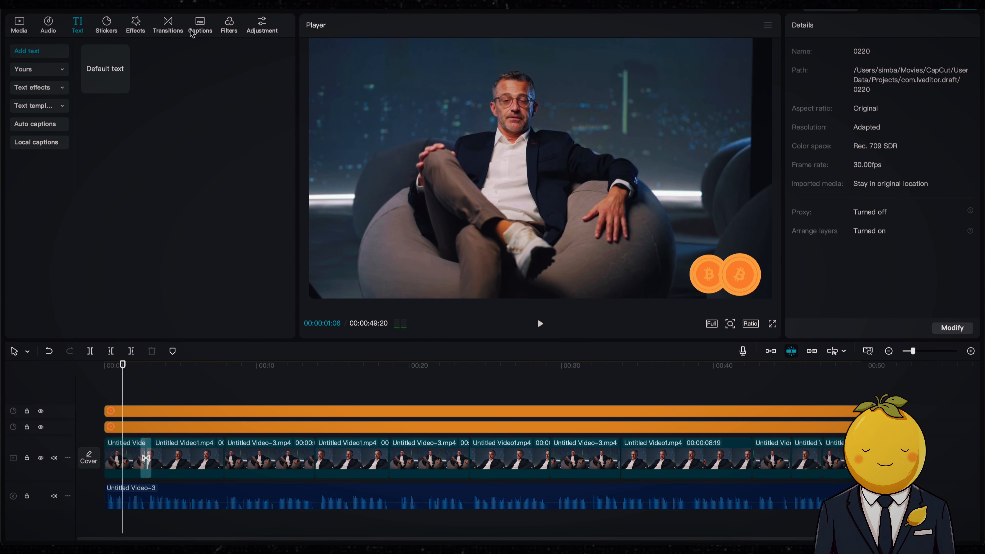
- Generate English auto captions for the video and apply the green "THE QUICK BROWN FOX" text template to all of them
left_click(201, 25)
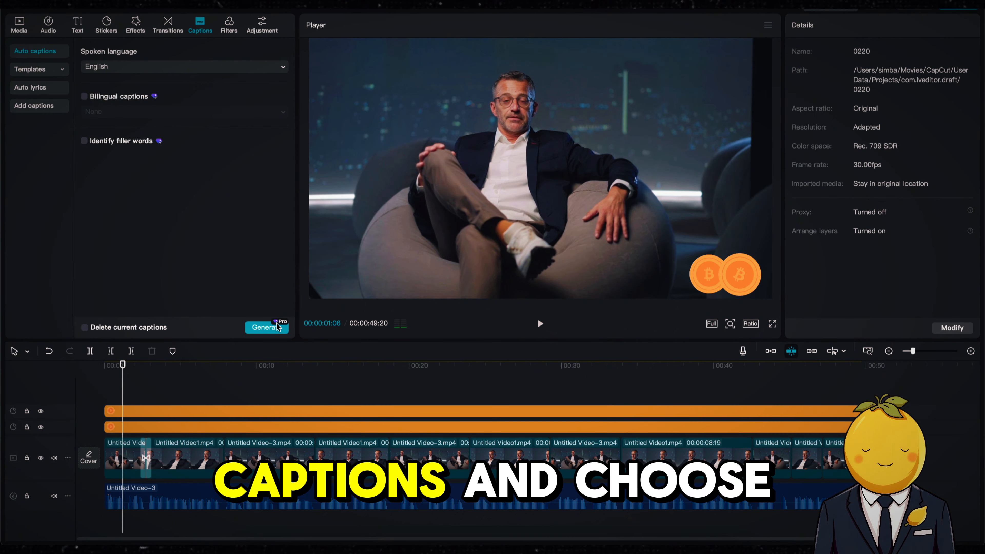
left_click(257, 329)
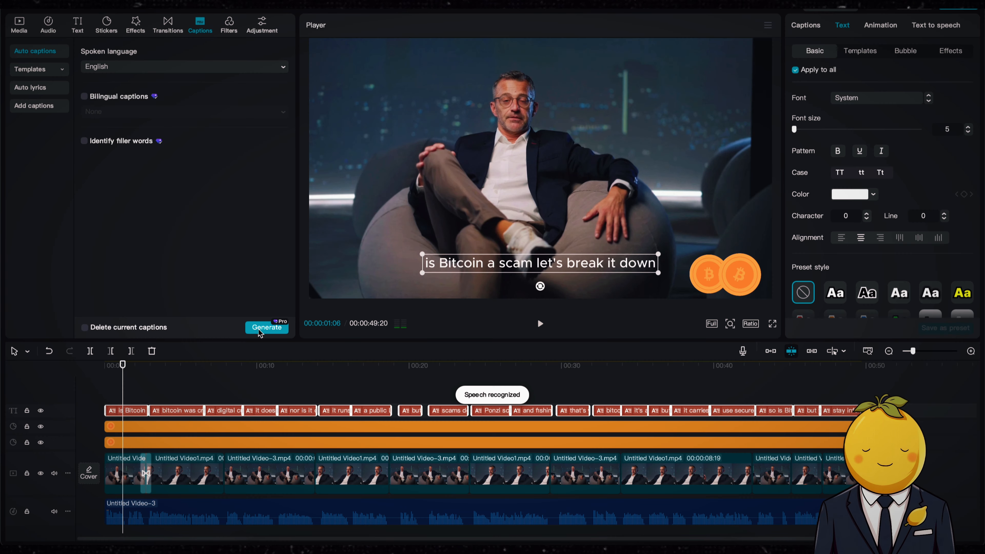
left_click(860, 50)
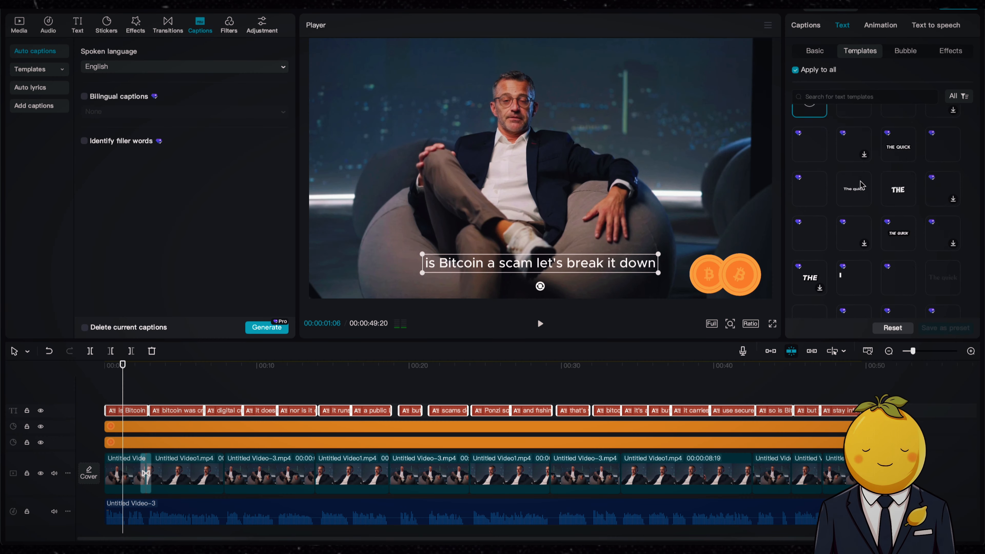
left_click(821, 180)
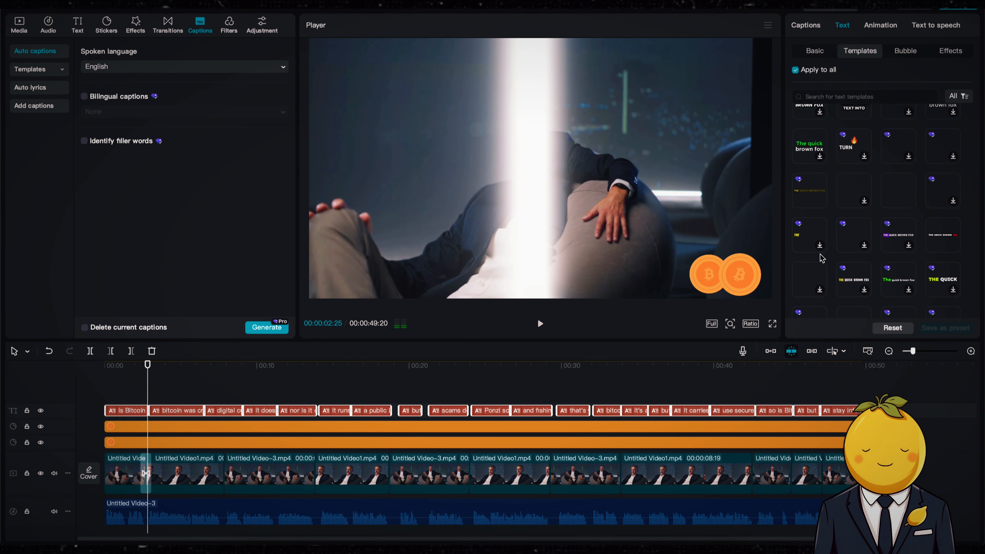
scroll(820, 254, "down", 4)
left_click(811, 149)
scroll(879, 296, "down", 2)
left_click(897, 246)
left_click(793, 251)
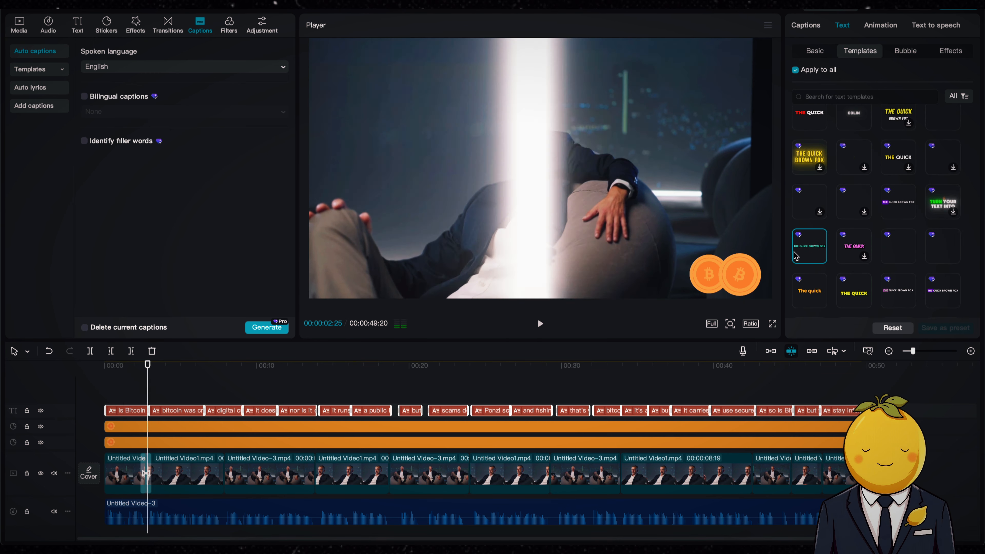
key("space")
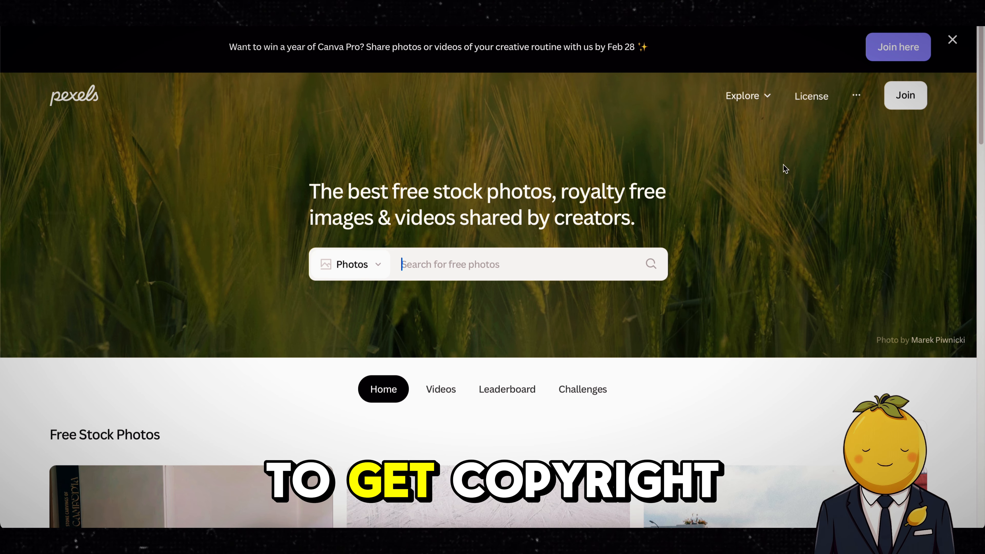
- Switch to Pexels and search the free videos for "blockchain"
left_click(352, 263)
left_click(351, 325)
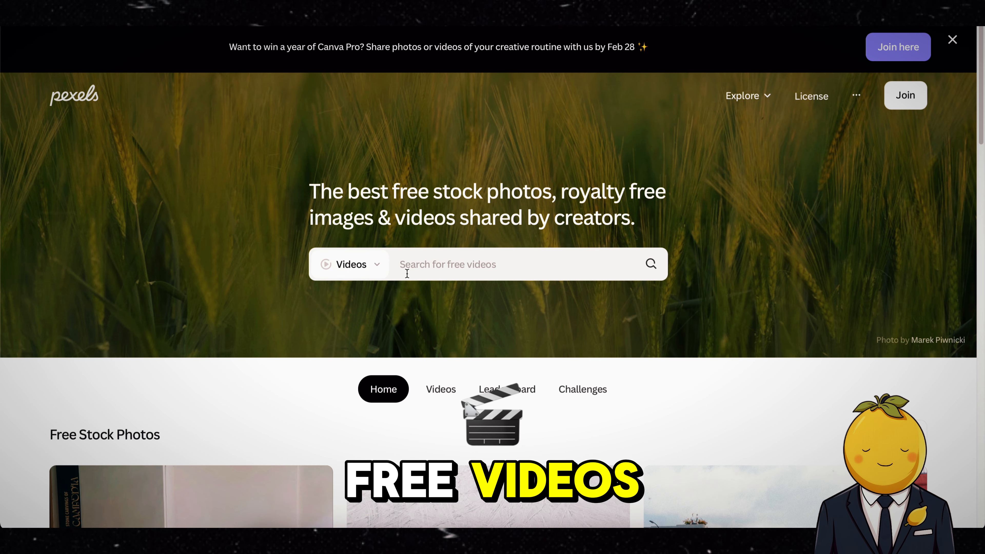
left_click(410, 272)
type("blockchain")
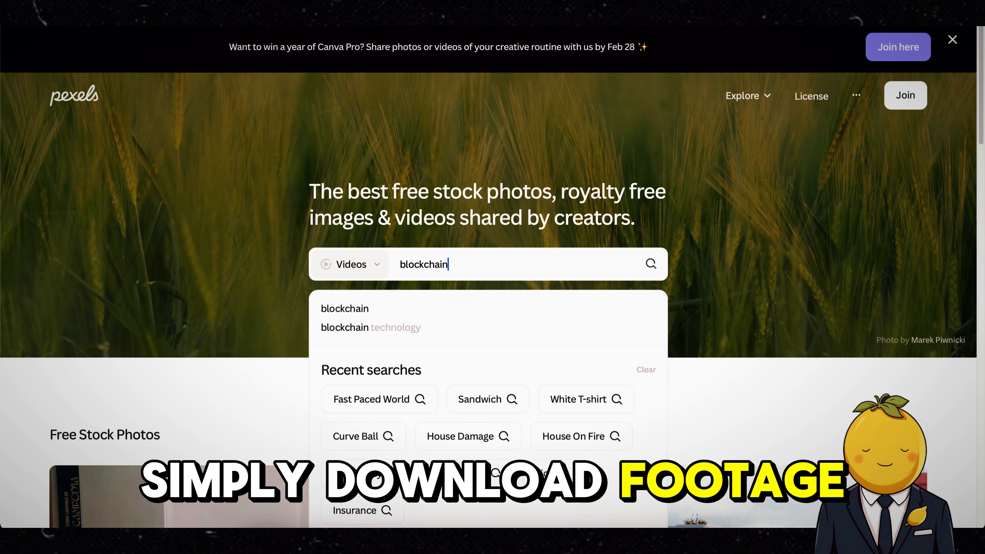
key("Return")
- Browse the results and download the blue digital network video by Pressmaster
scroll(776, 329, "down", 3)
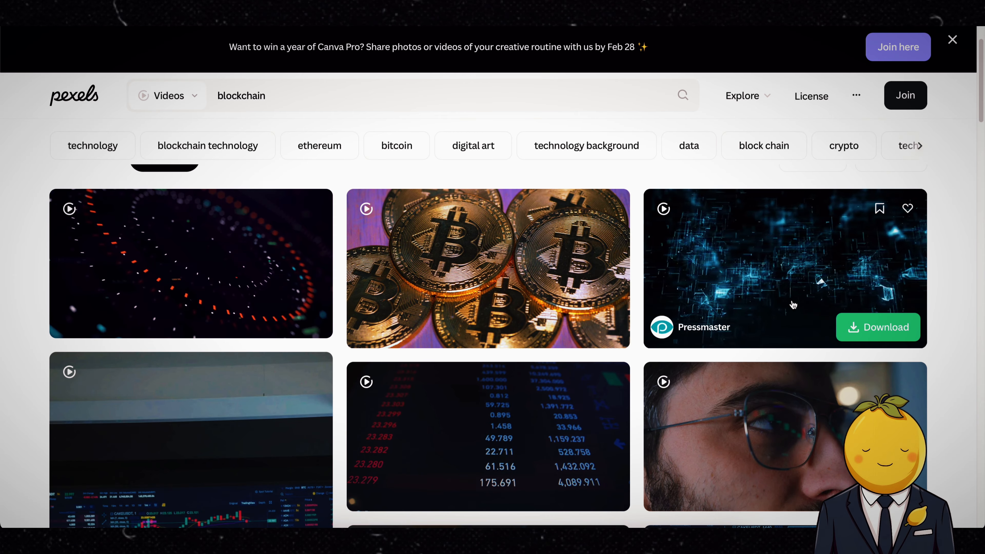
scroll(792, 302, "down", 5)
scroll(792, 302, "up", 8)
left_click(878, 420)
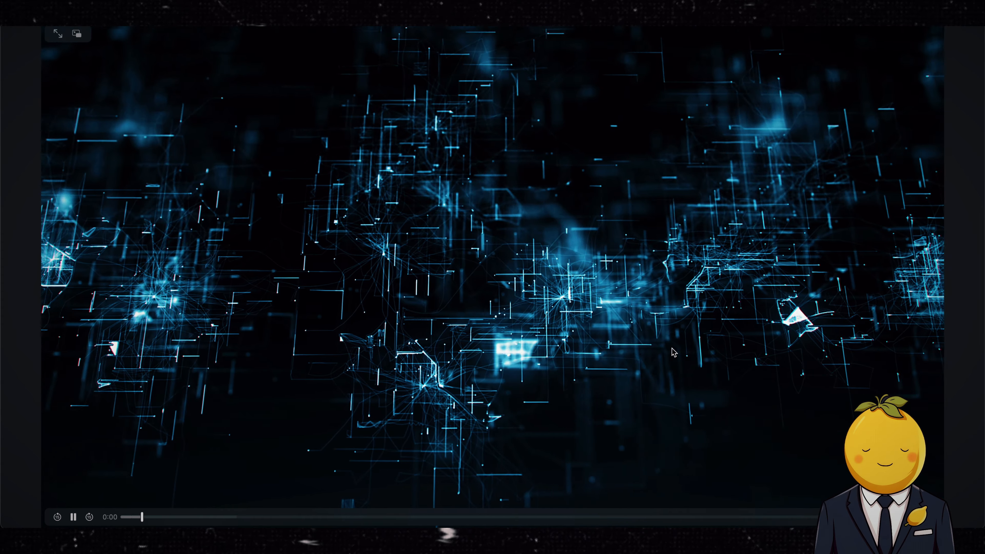
right_click(652, 313)
left_click(670, 425)
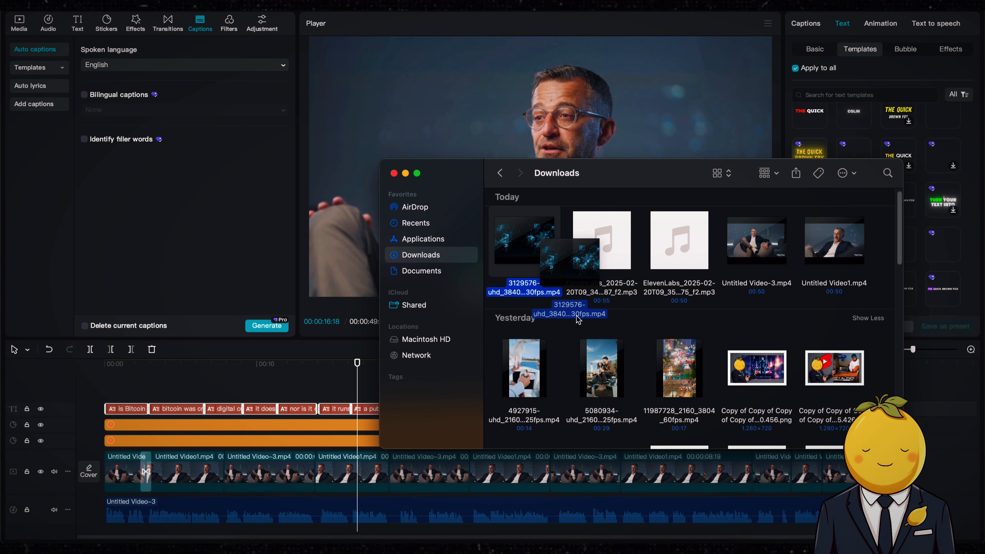
- Back in CapCut, overlay the downloaded 3129576 clip at the playhead, shrunk to 38% and placed beside the speaker's head at X -967, Y 447
left_click_drag(577, 319, 387, 418)
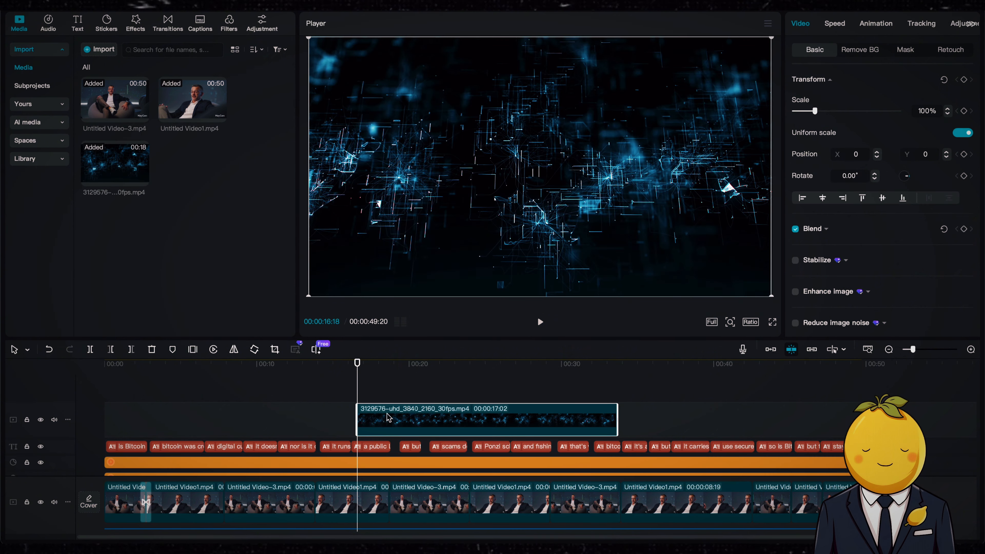
left_click_drag(773, 293, 631, 220)
left_click_drag(572, 178, 452, 121)
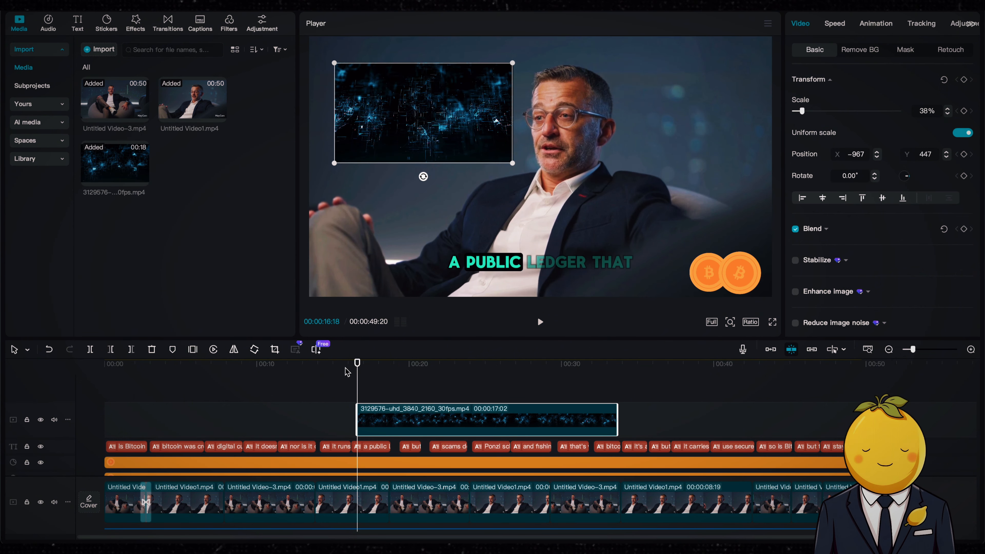
- Move the overlay clip earlier to start with the "it runs on blockchain" caption and trim its end to about 17 s
left_click(325, 396)
left_click_drag(397, 420, 371, 420)
key("space")
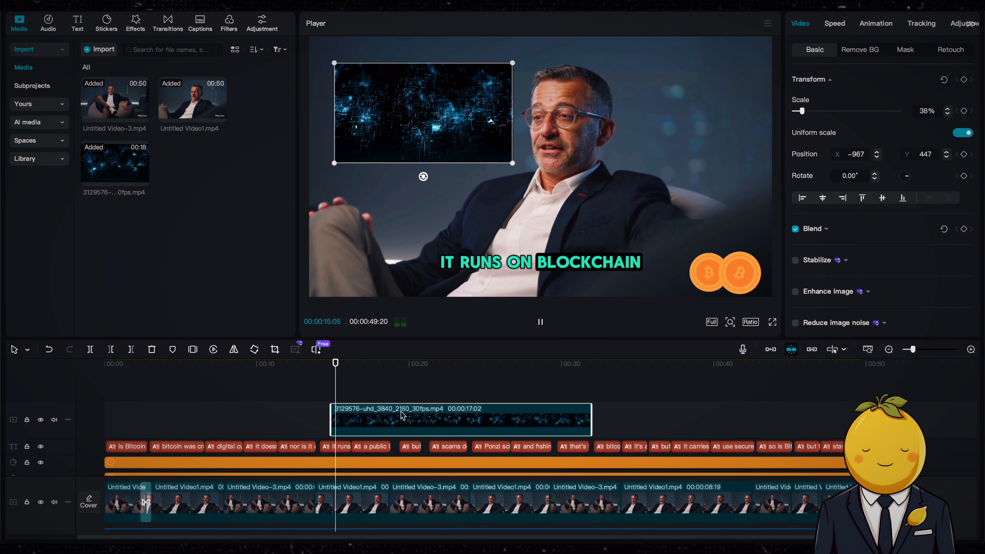
key("space")
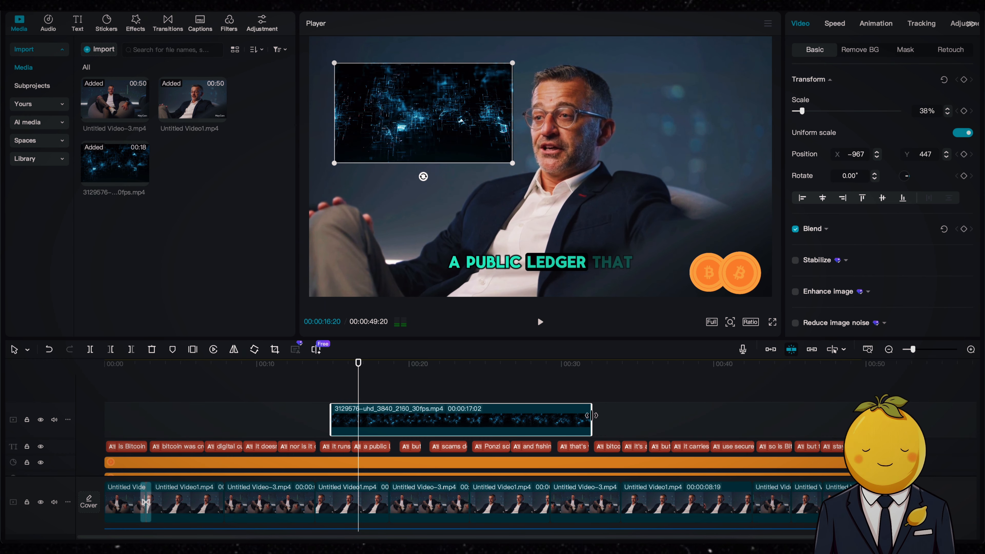
left_click_drag(591, 416, 368, 419)
key("space")
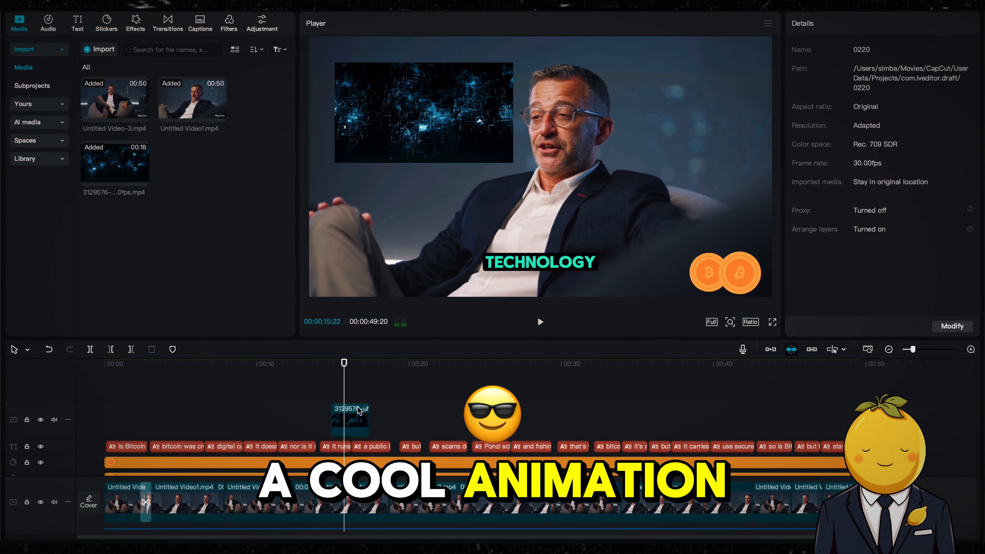
- Give the overlay clip the "Rect... Out" entrance animation and the Shattered exit animation
left_click(360, 410)
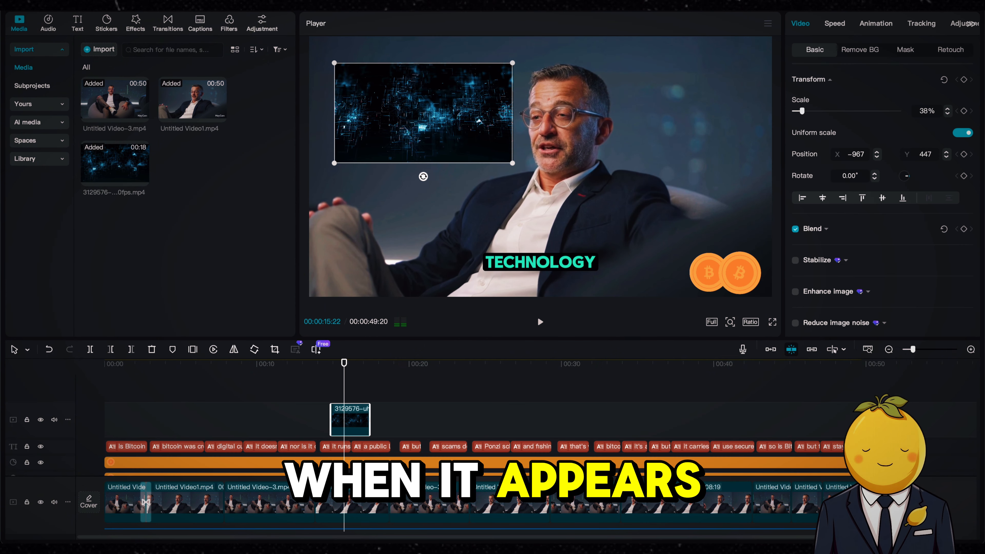
left_click(873, 28)
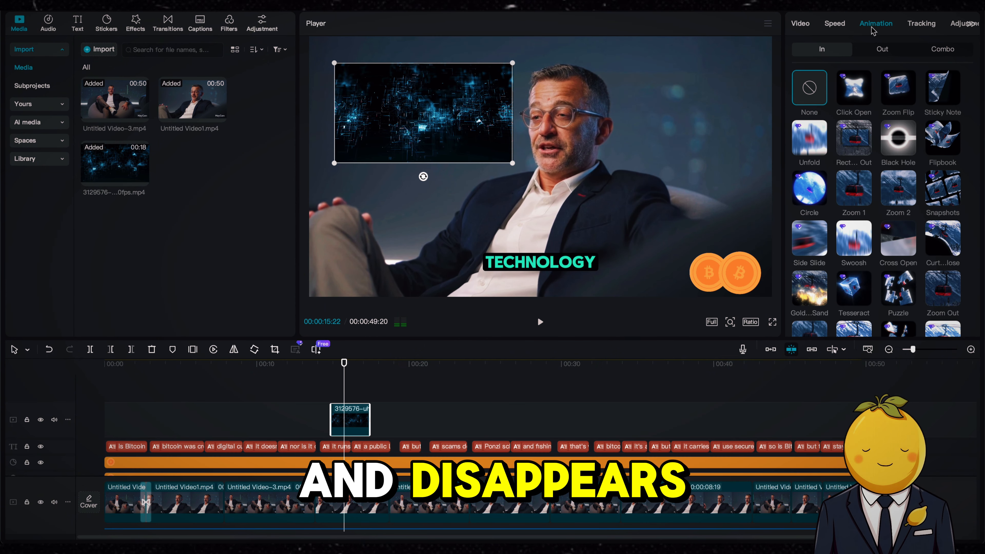
left_click(962, 50)
left_click(830, 51)
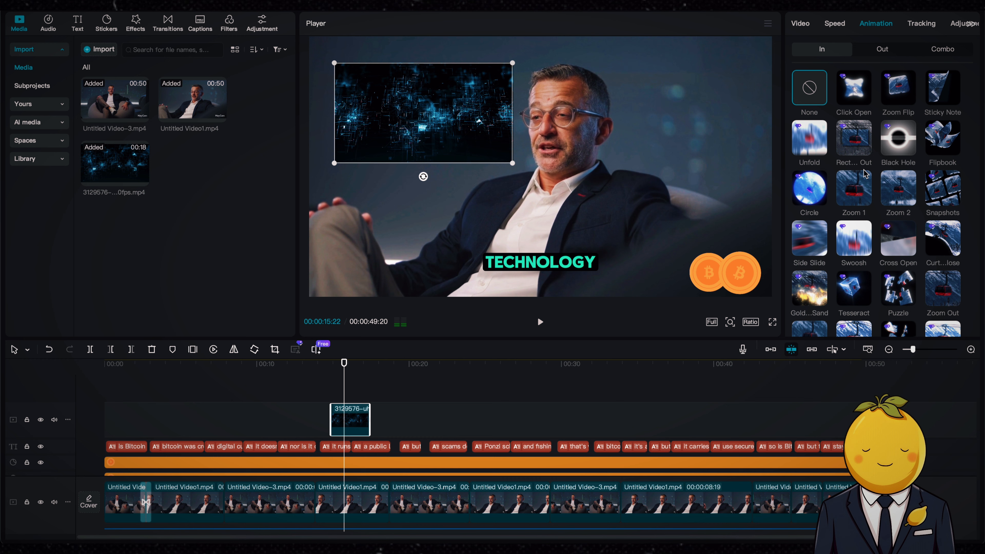
left_click(853, 150)
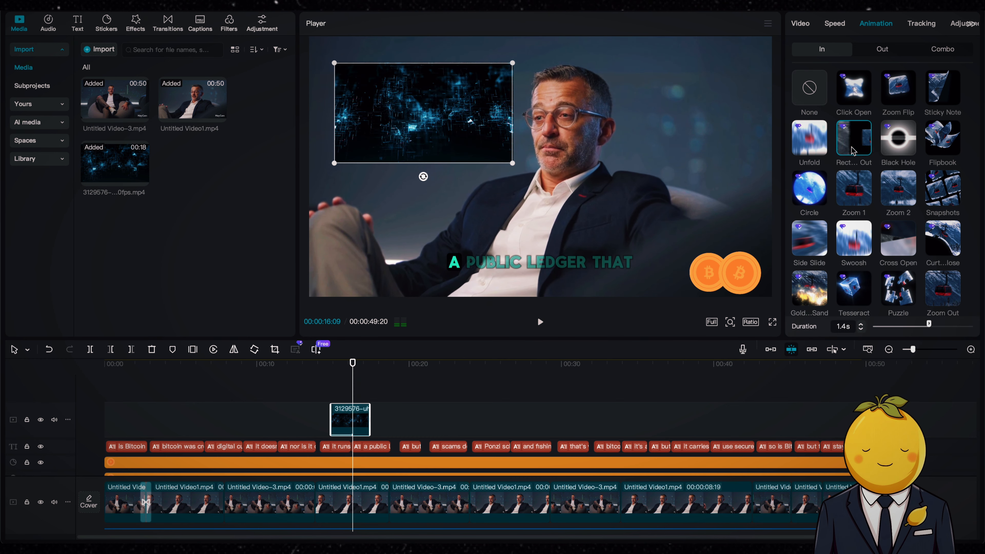
left_click(885, 51)
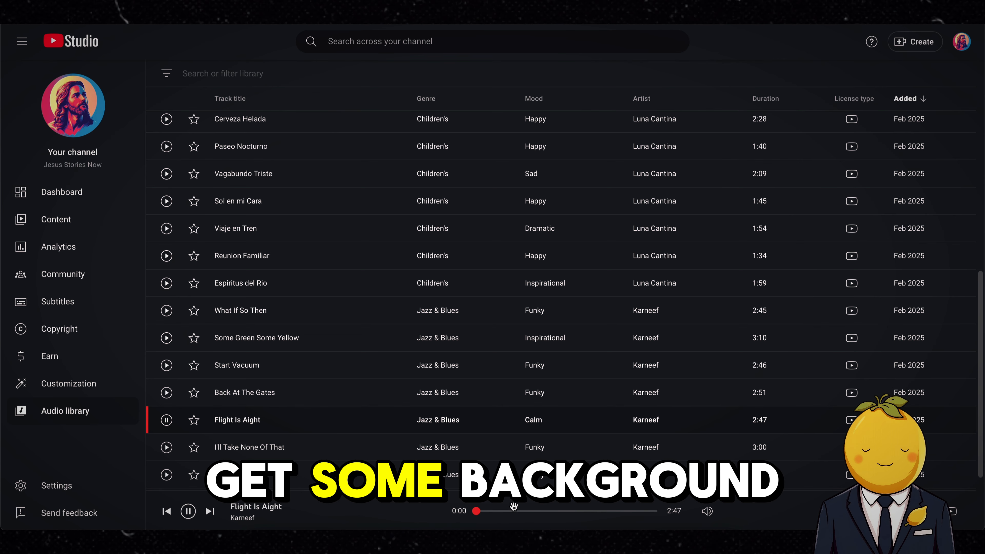
- Switch to the YouTube Studio audio library, preview the track "Flight Is Aight" and download it
left_click(518, 511)
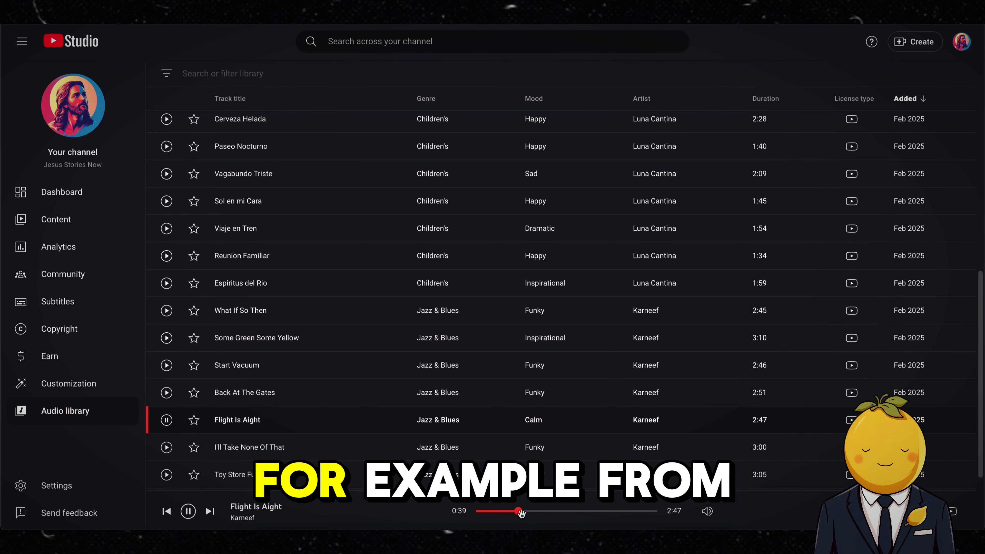
scroll(500, 446, "down", 3)
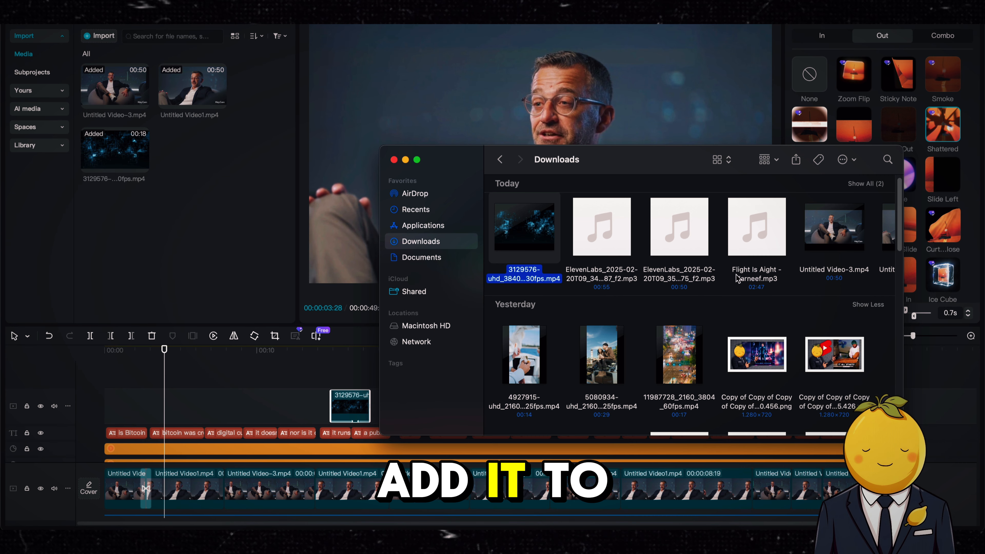
- Add the "Flight Is Aight" track to the CapCut timeline from the start of the video and trim off its quiet intro
left_click_drag(756, 225, 232, 438)
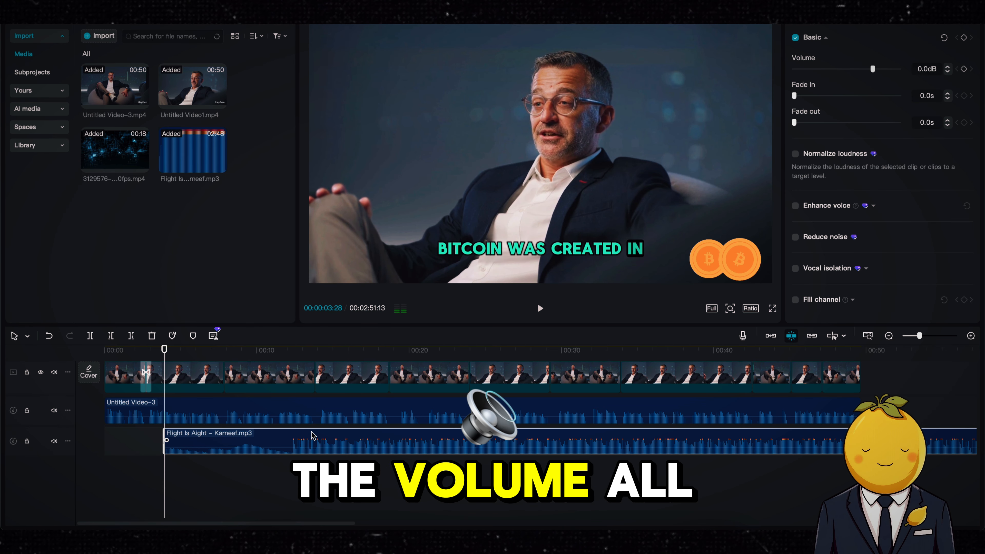
left_click_drag(313, 435, 252, 437)
key("space")
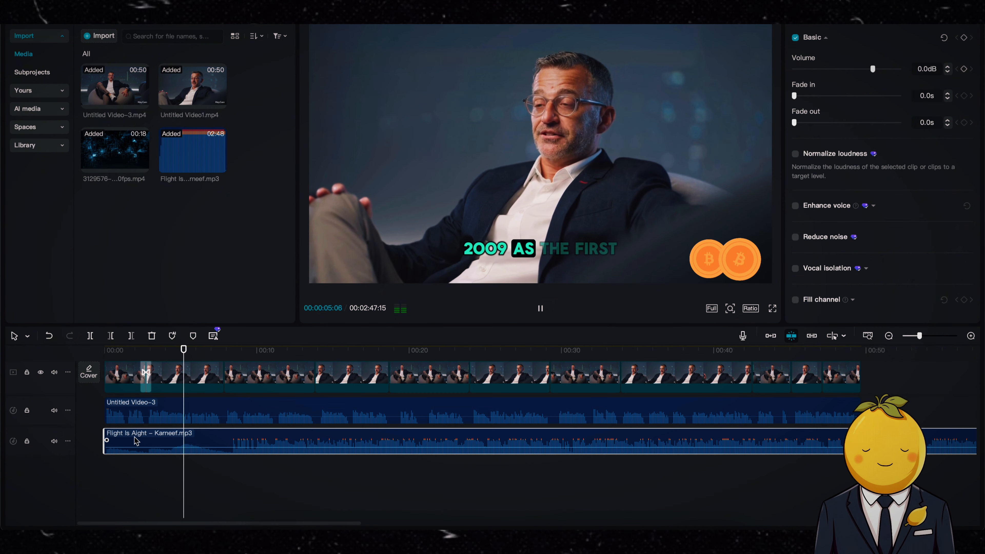
left_click_drag(106, 434, 77, 433)
key("space")
- Lower the background music to -19.2 dB and cut it to the video's length while listening to the mix
left_click_drag(142, 429, 142, 451)
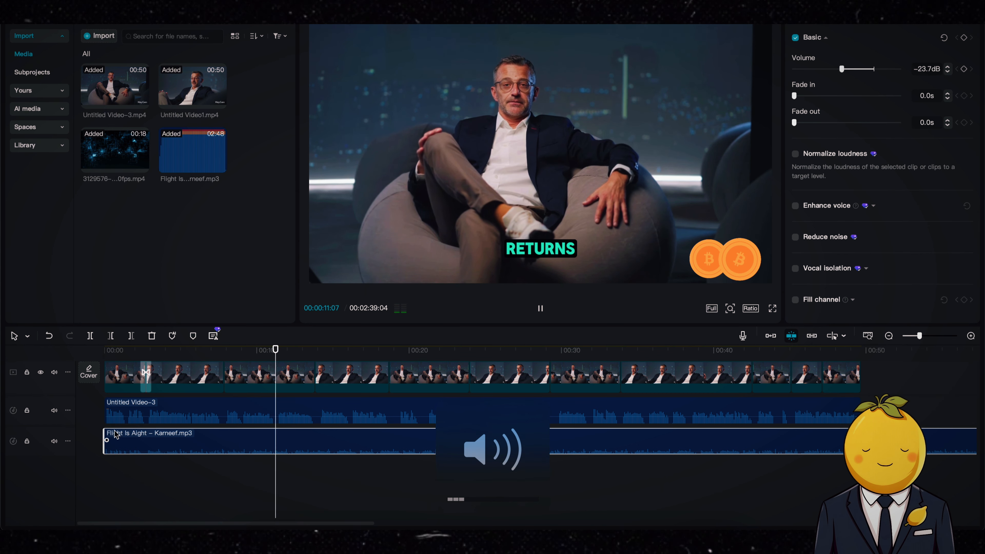
left_click_drag(264, 451, 265, 452)
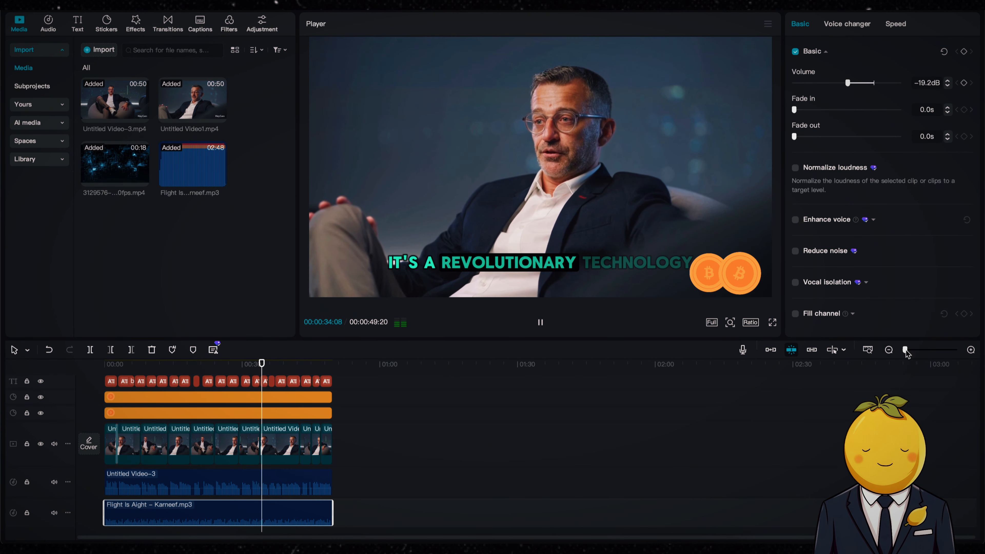
left_click_drag(905, 335, 914, 349)
scroll(507, 478, "up", 1)
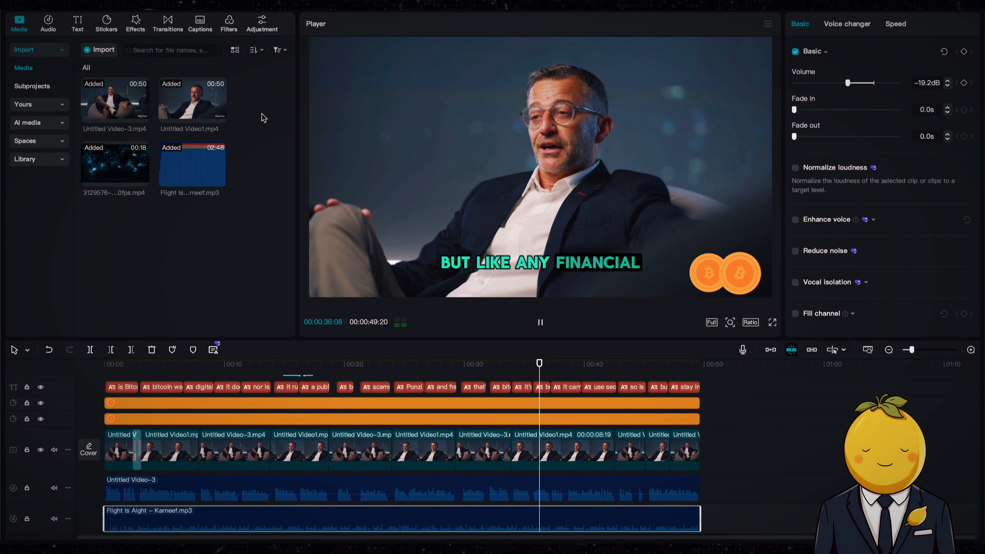
key("space")
- Add the Focus filter from about 0:36, extend it to about 0:48 and set its intensity to 22
left_click(233, 33)
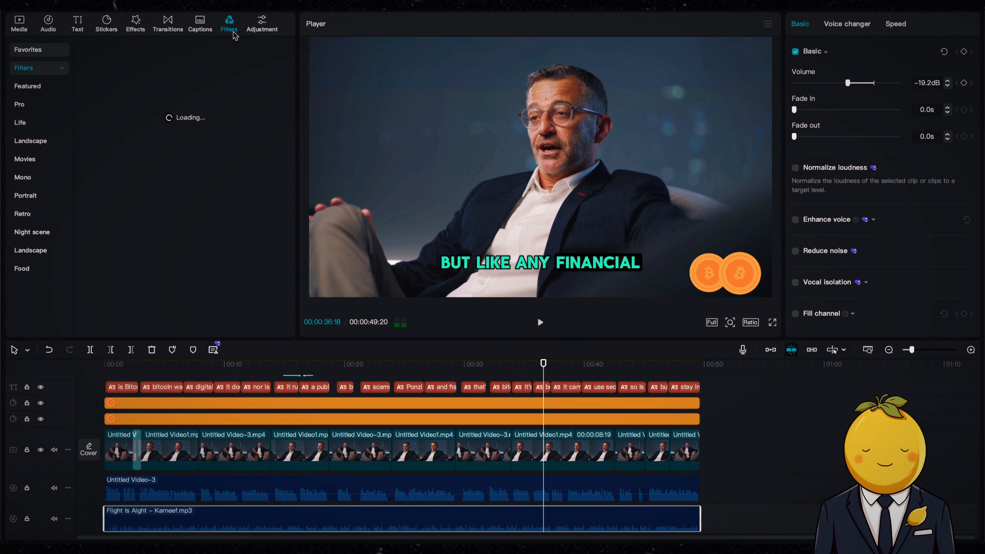
left_click_drag(171, 173, 560, 429)
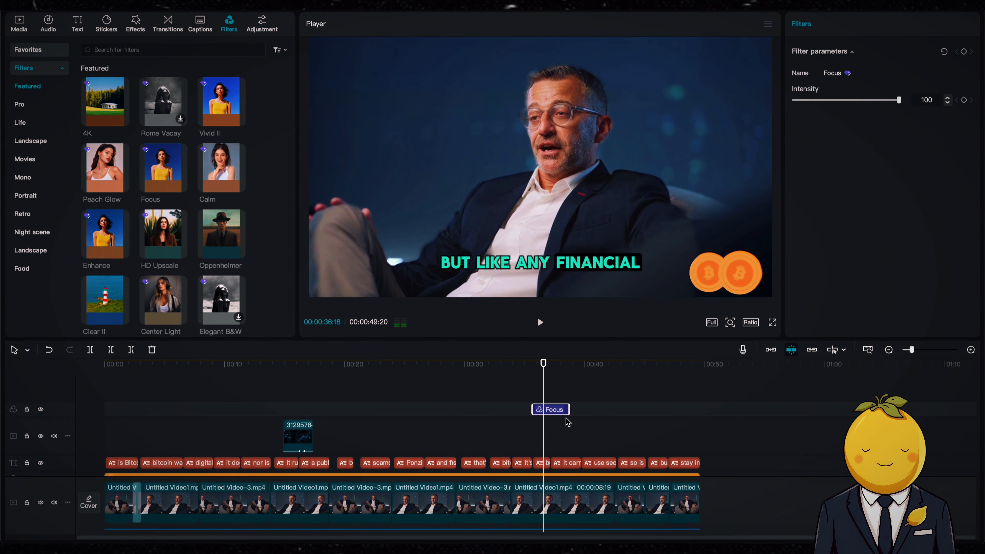
key("space")
key("space")
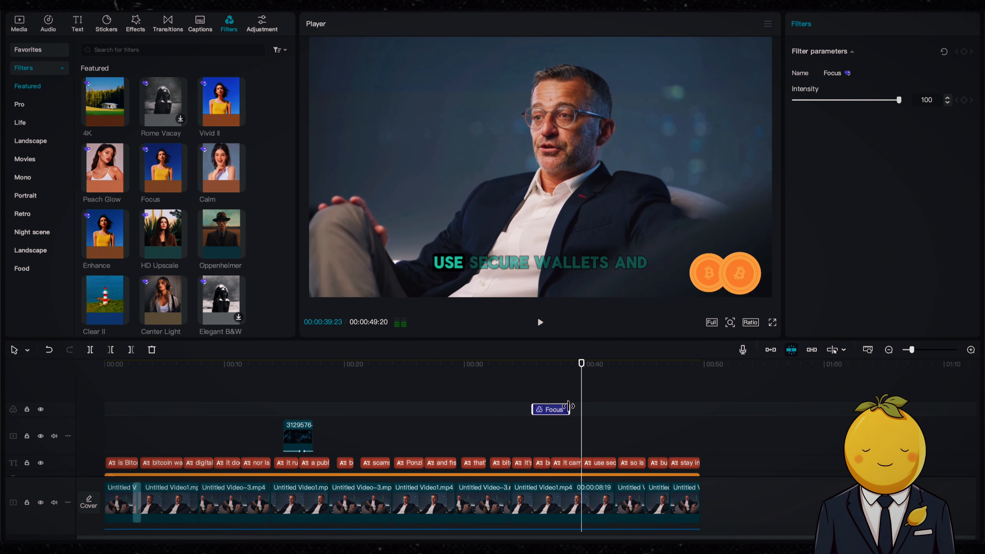
left_click_drag(568, 406, 675, 406)
key("space")
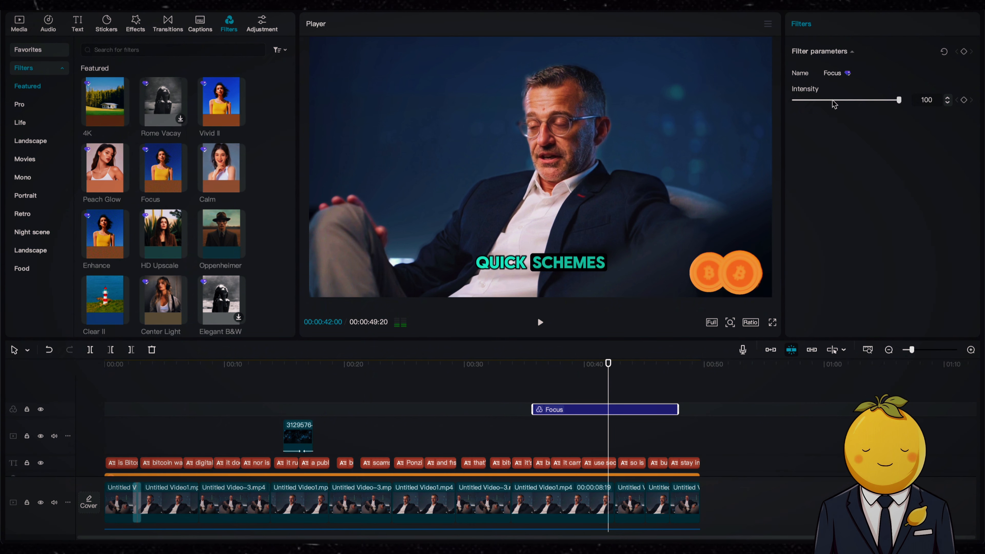
left_click(797, 101)
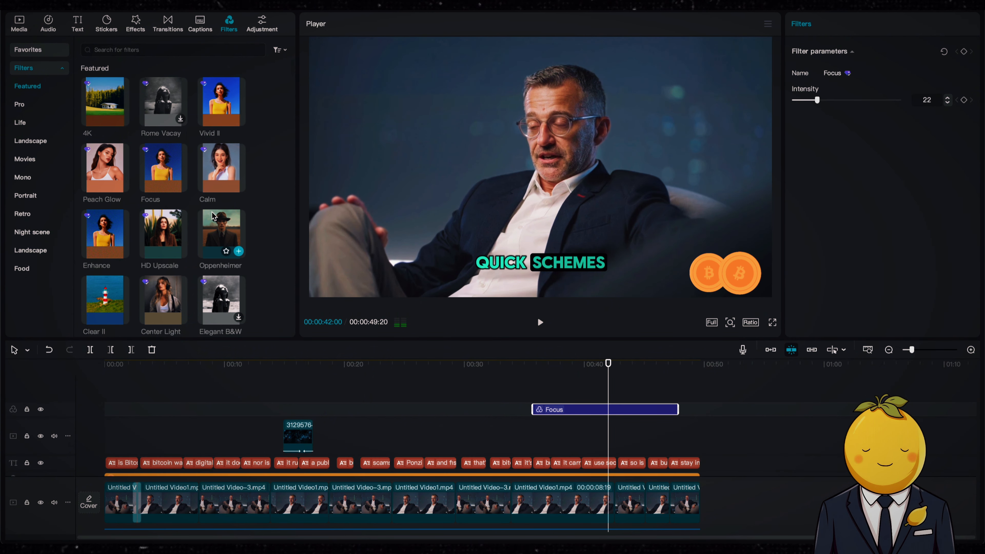
- Add the HD Upscale filter above the Focus filter at about 0:40 and set its intensity to 16
left_click_drag(165, 237, 590, 397)
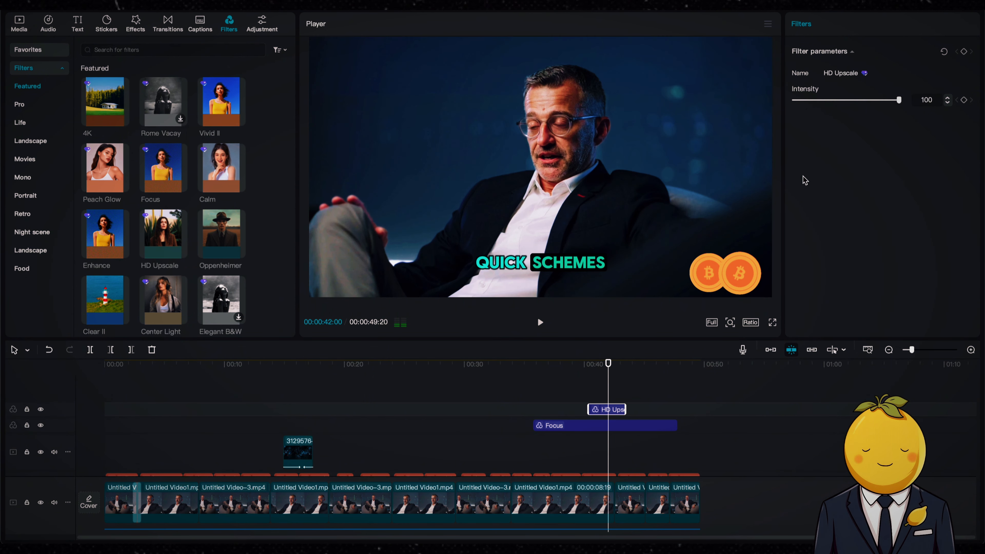
left_click(793, 100)
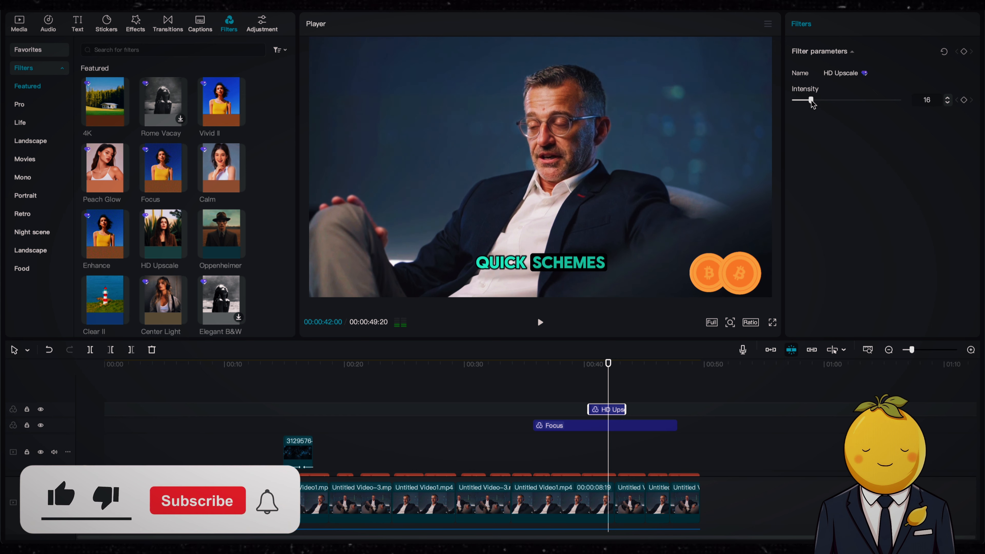
- Add the Center Light filter above the HD Upscale filter at about 0:40 and set its intensity to 18
left_click_drag(186, 290, 606, 409)
left_click(795, 101)
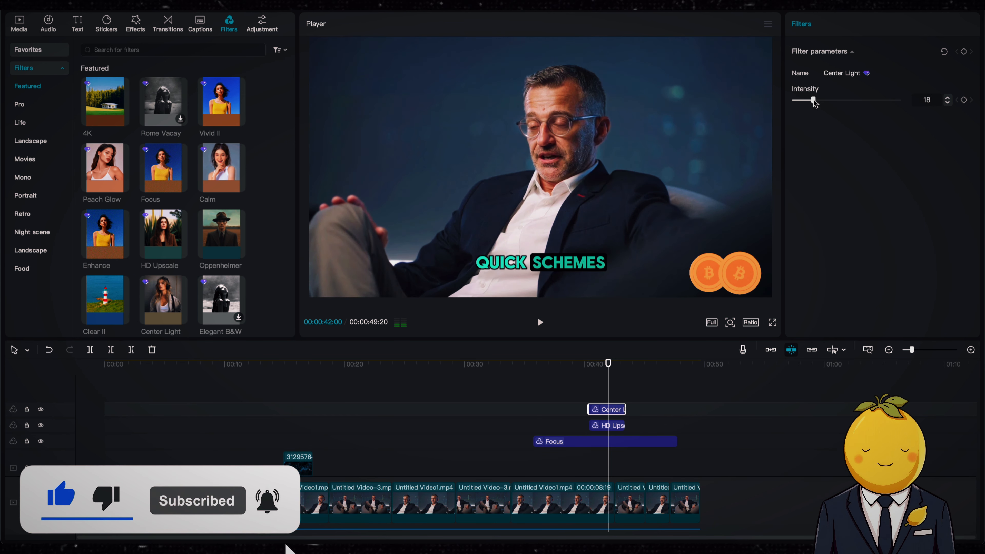
- Move the Center Light, HD Upscale and Focus filters to the start of the timeline and extend them to the video's end
left_click_drag(558, 394, 102, 409)
left_click(581, 427)
left_click_drag(599, 425, 93, 439)
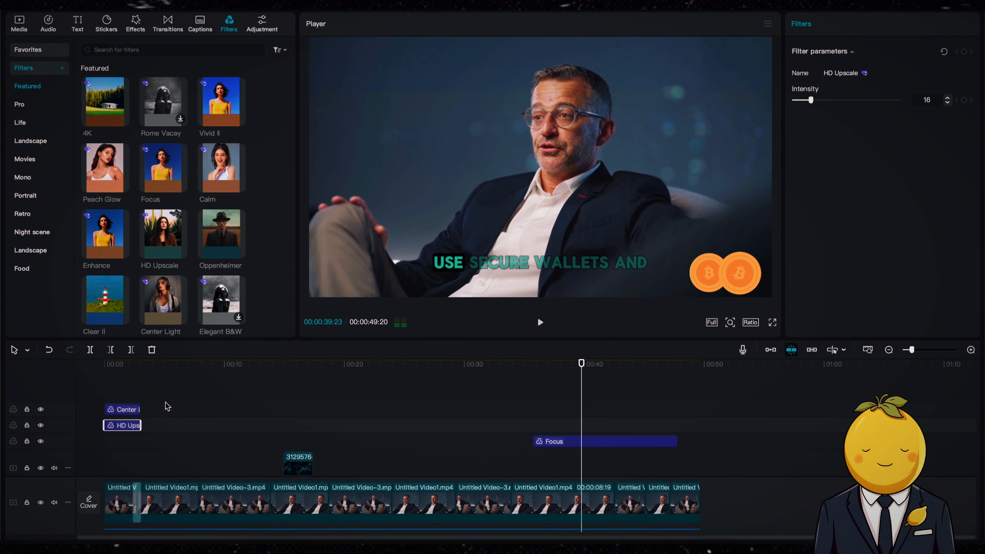
left_click_drag(140, 419, 699, 406)
left_click_drag(673, 441, 696, 441)
left_click_drag(562, 441, 163, 453)
left_click_drag(243, 436, 700, 438)
key("space")
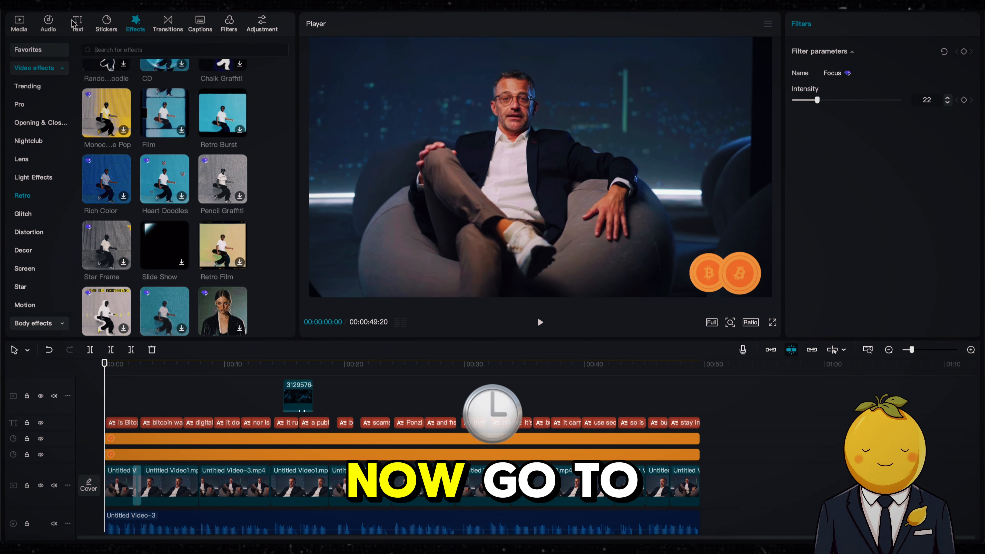
- Add the trending "Welcome to my channel" text template at the start of the video on its own track above the overlay clip
left_click(74, 22)
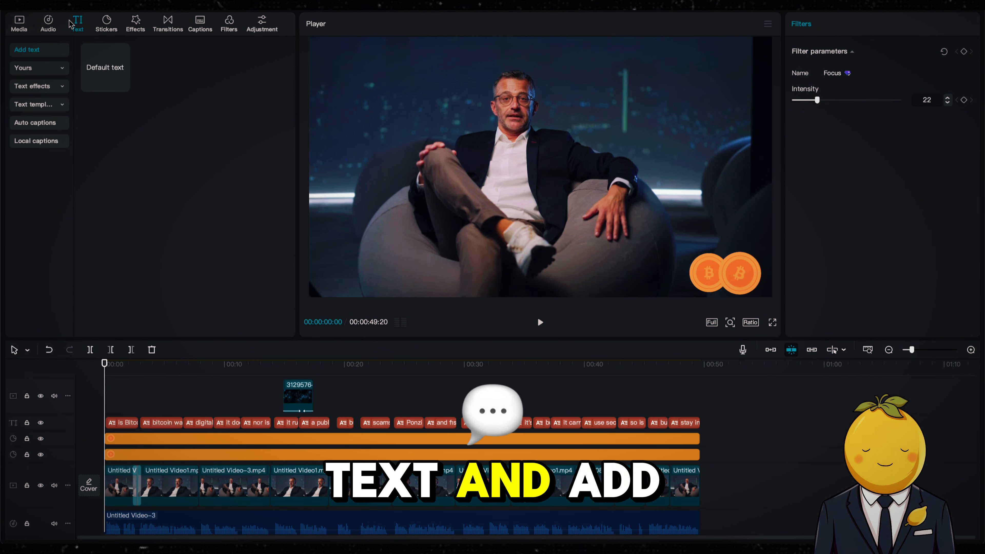
left_click(33, 104)
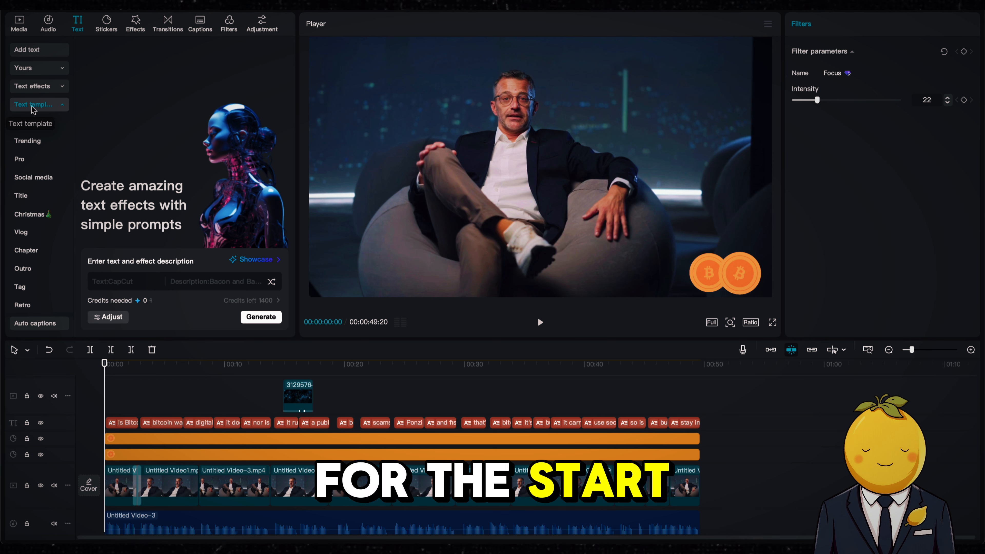
left_click(35, 87)
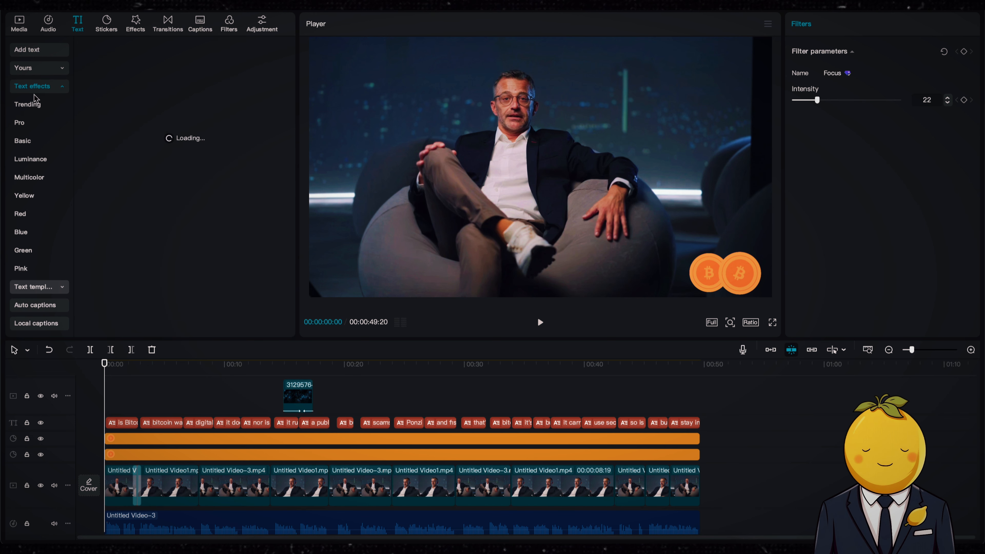
left_click(34, 105)
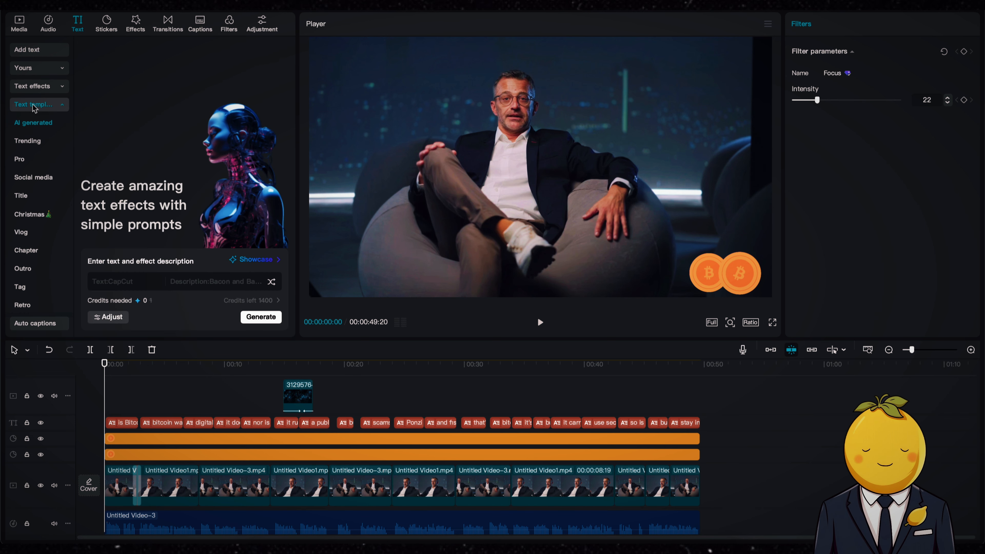
left_click(31, 142)
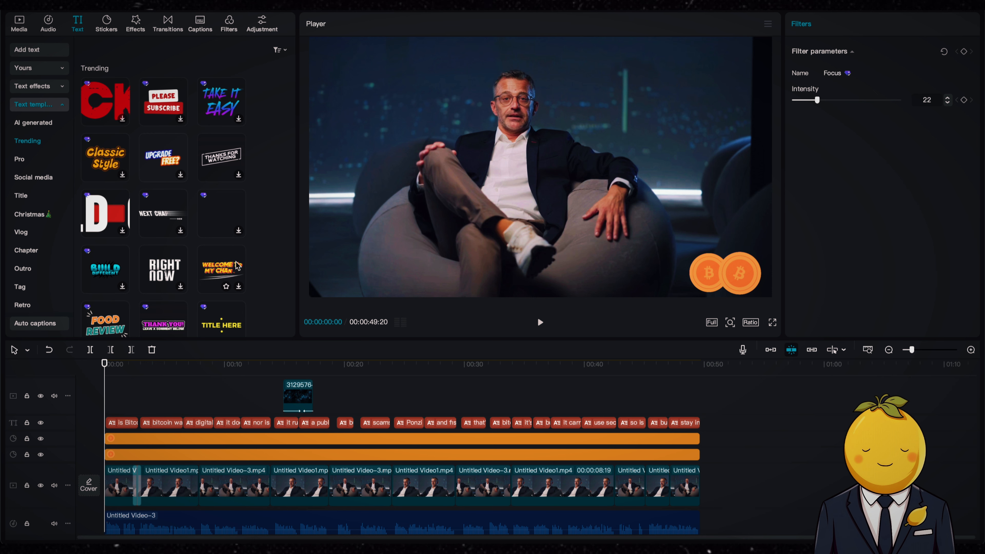
scroll(237, 266, "down", 2)
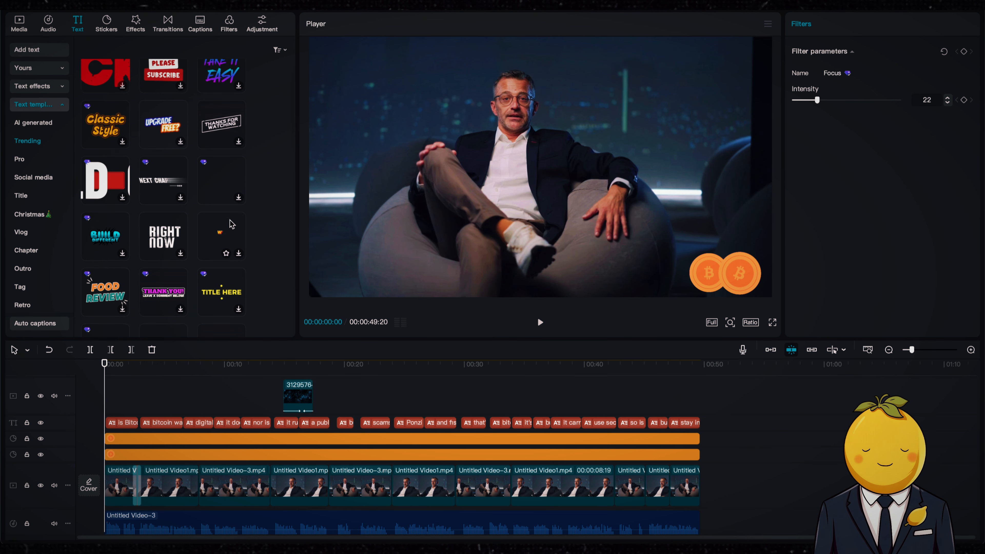
left_click_drag(224, 232, 144, 377)
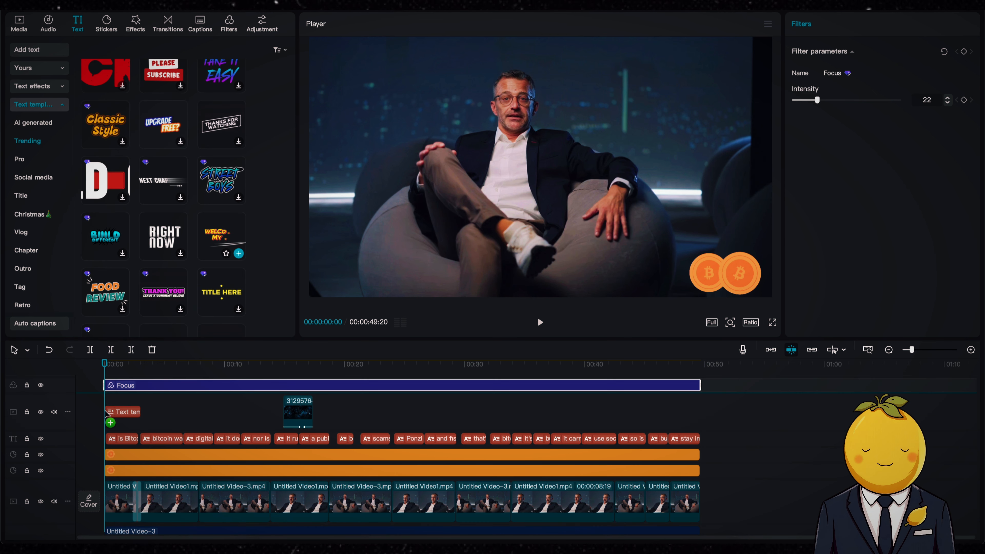
left_click_drag(108, 413, 110, 403)
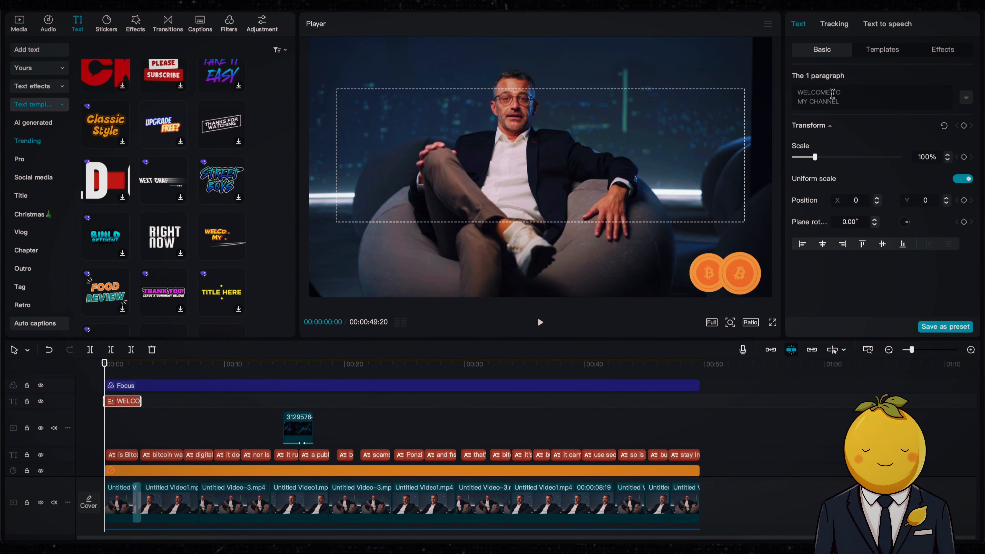
- Replace the template's text with "IS BITCOIN" on the first line and "A SCAM?" on the second
key("ctrl+a")
type("I")
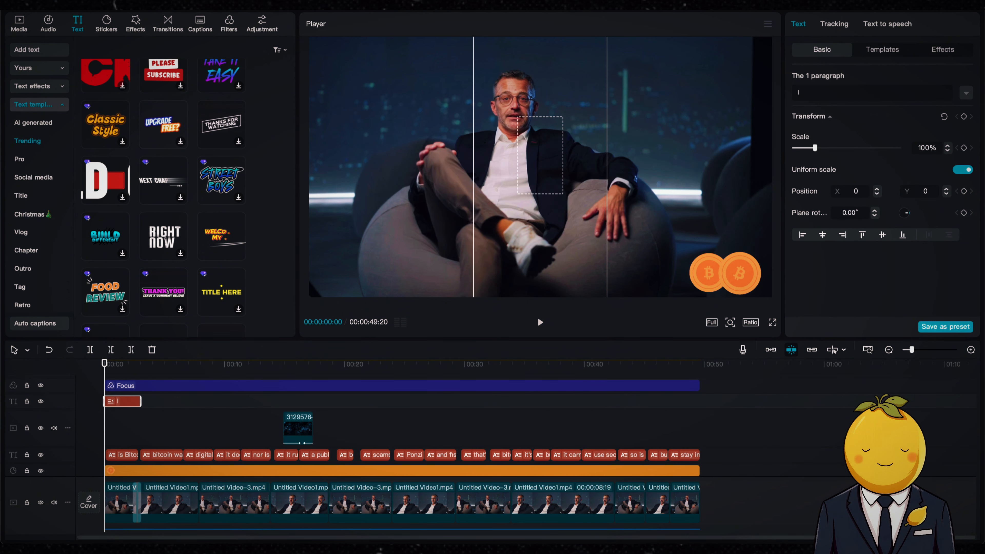
type("s BitCOING")
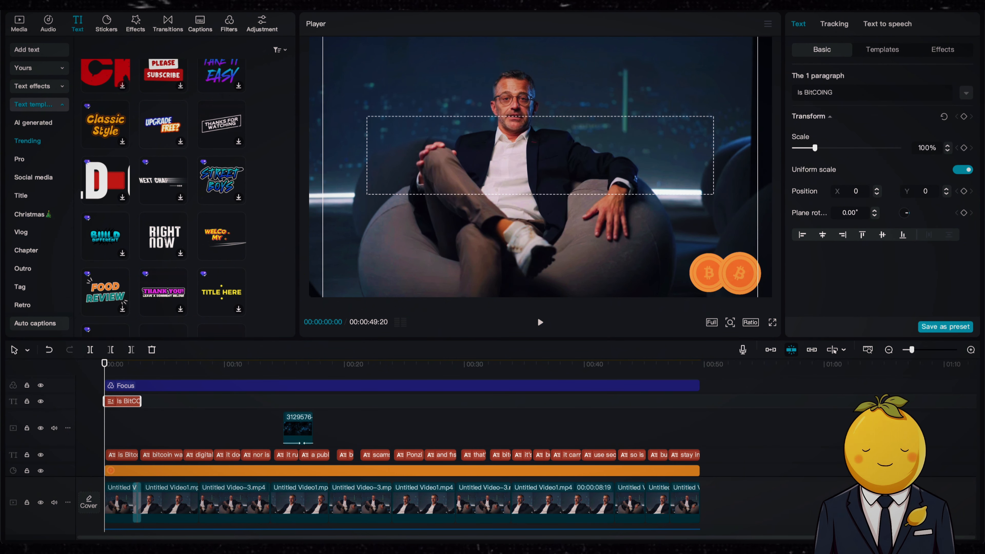
type("N")
key("BackSpace")
key("BackSpace")
key("BackSpace")
key("BackSpace")
key("BackSpace")
key("BackSpace")
key("BackSpace")
key("BackSpace")
key("BackSpace")
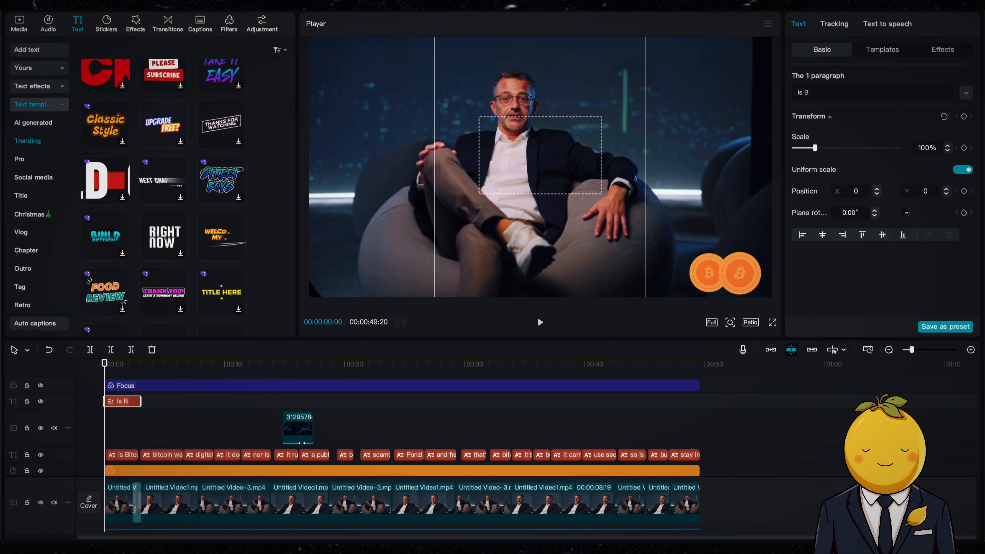
type("S BITCOIN")
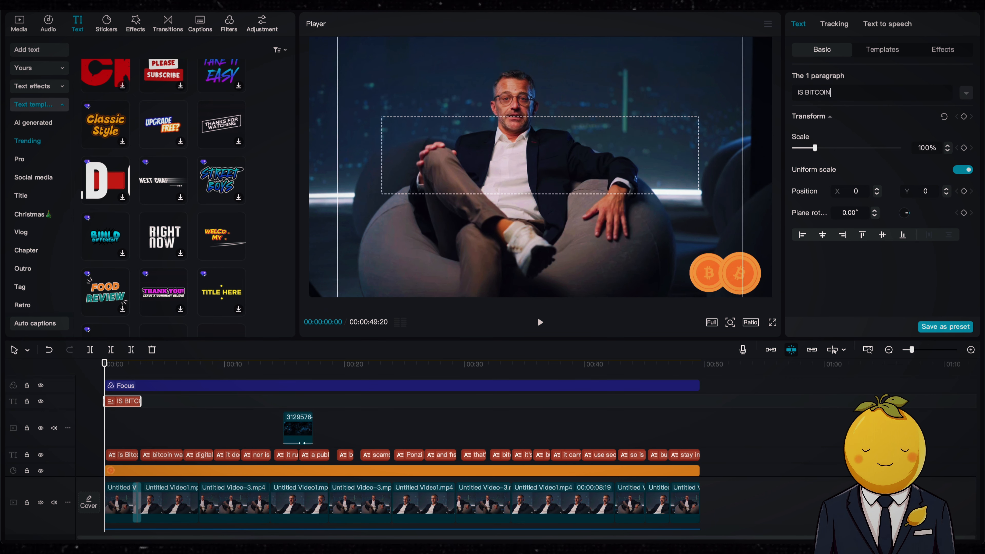
key("Return")
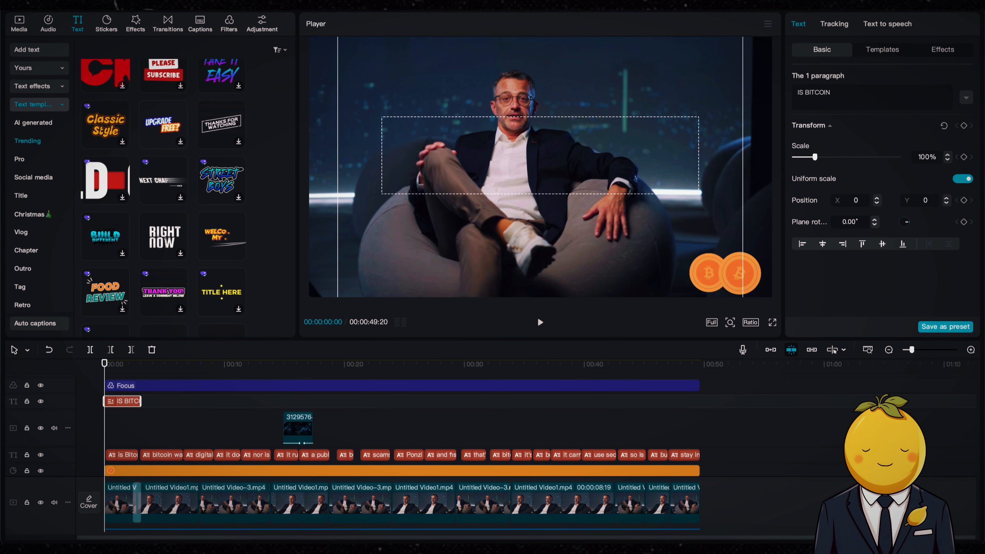
type("A SCAM?")
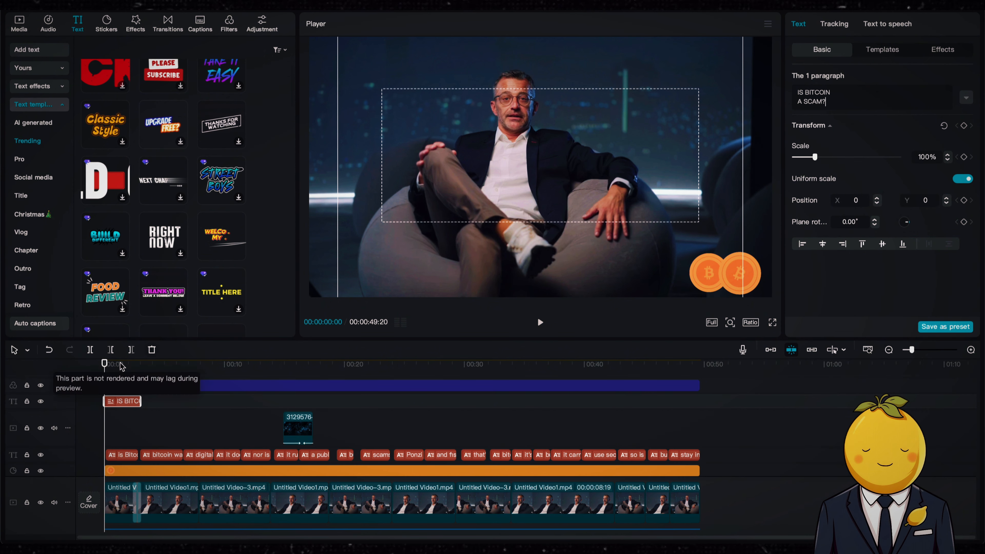
- Scale the title to 76% and lower it to a Y position of -437
key("space")
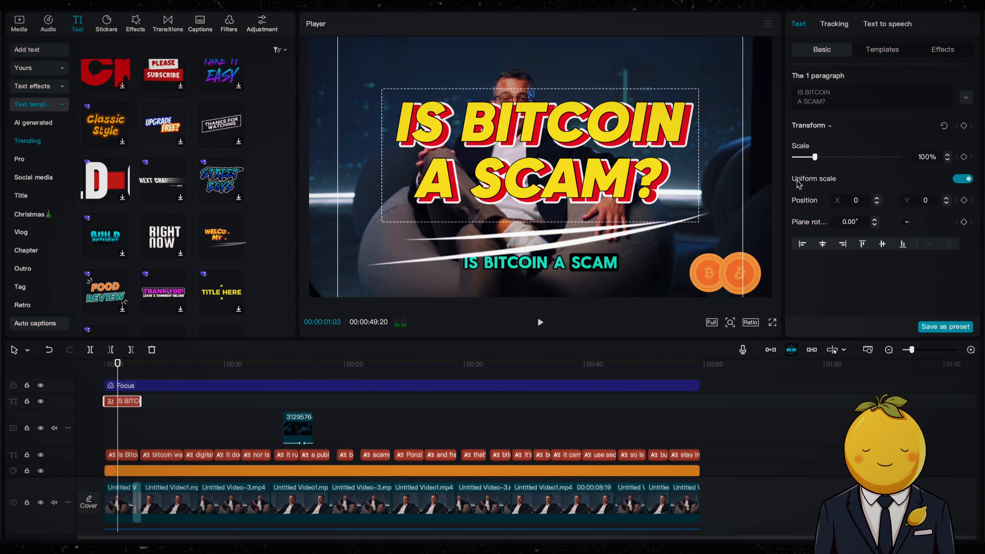
mouse_move(811, 162)
left_mouse_down()
mouse_move(802, 161)
mouse_move(813, 160)
left_mouse_up()
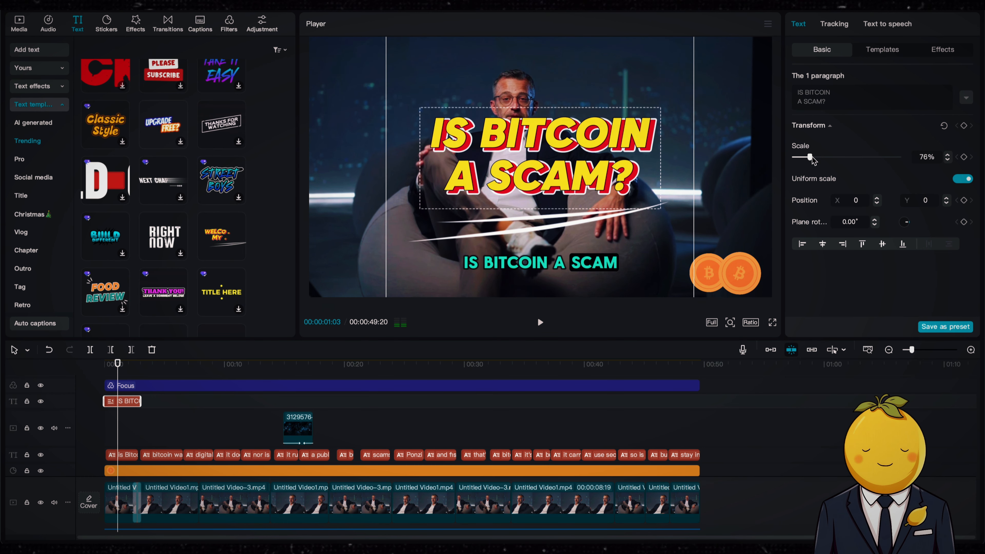
key("space")
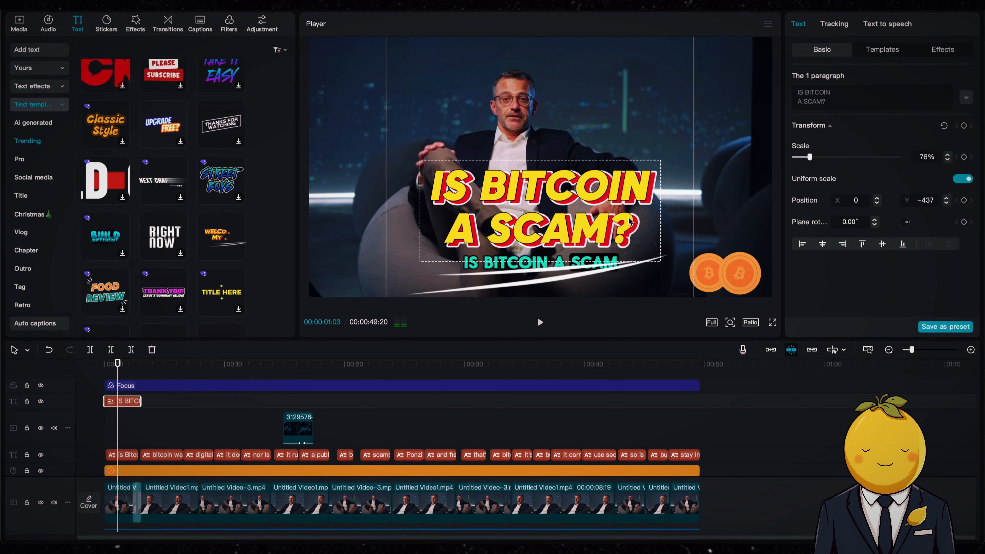
- Shorten the title clip to end at about 0:01, where the spoken question ends, and play back the opening
left_click(124, 457)
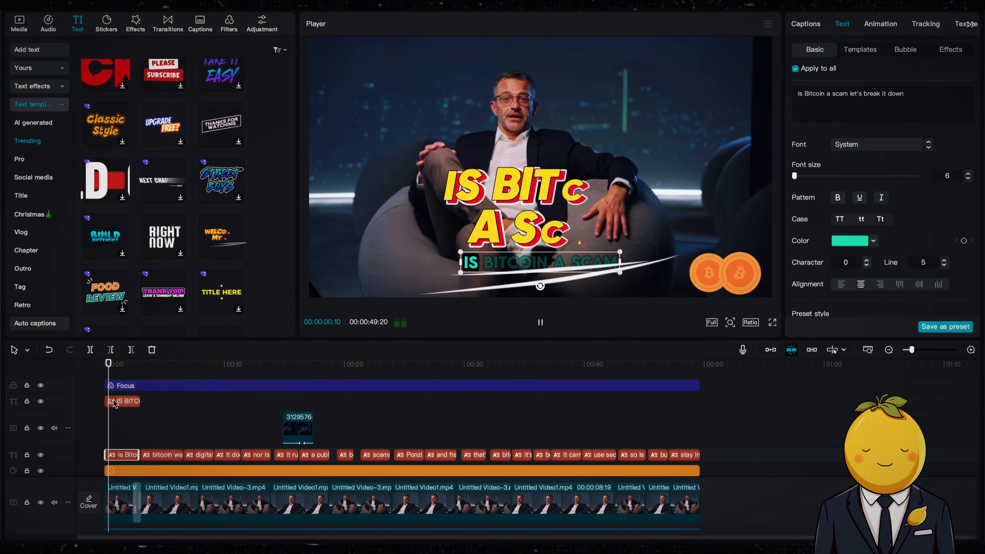
key("space")
left_click_drag(139, 400, 118, 401)
key("space")
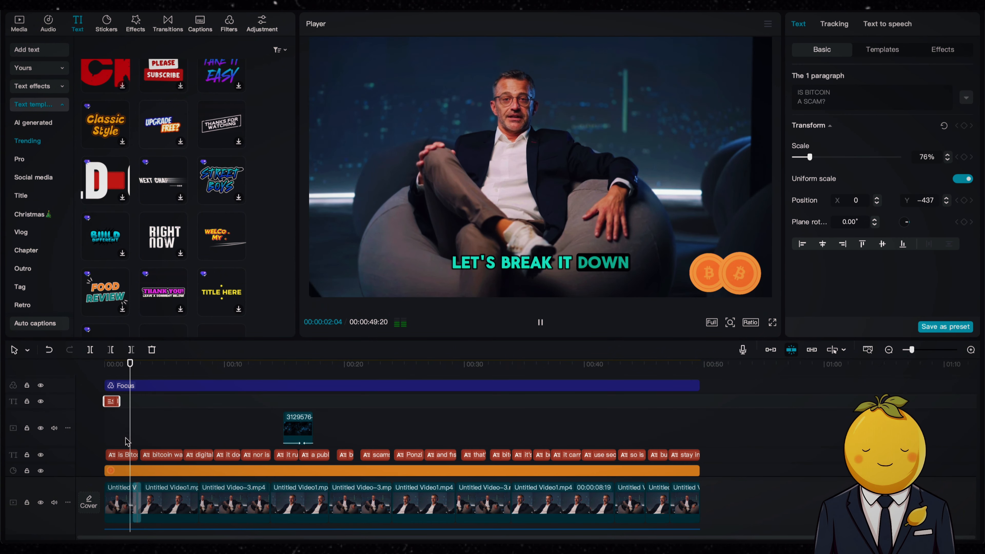
- Split the first caption after "is Bitcoin a scam" and delete that part, keeping "let's break it down"
left_click(125, 454)
key("space")
left_click(805, 24)
left_click(863, 76)
key("Return")
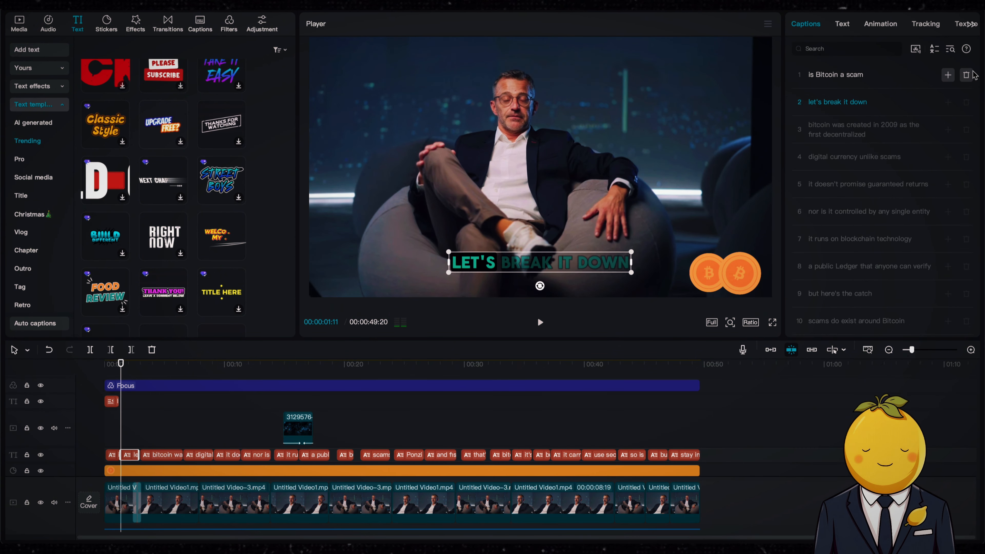
left_click(966, 74)
key("space")
left_click(112, 401)
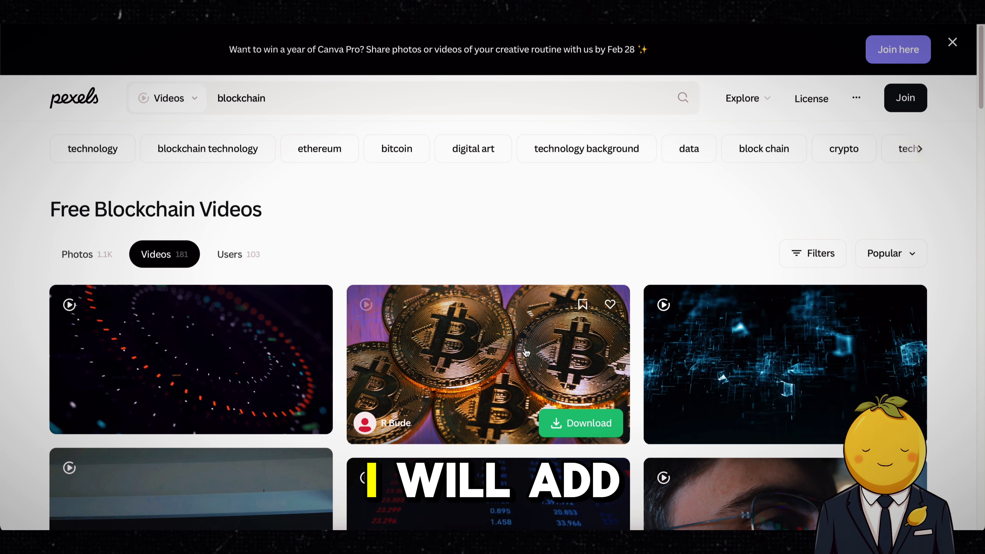
- Switch to Pexels and search its videos for "bitcoin"
left_click(526, 352)
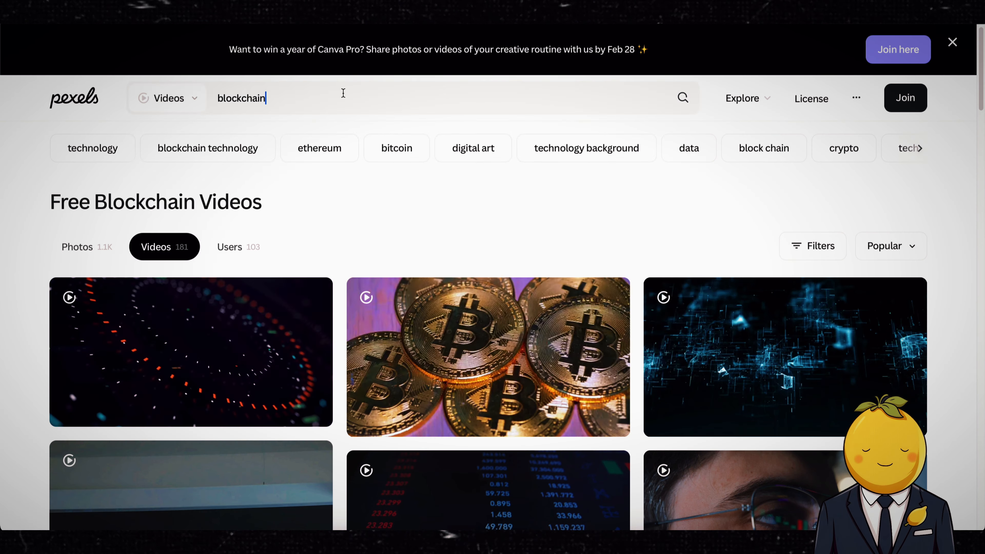
left_click_drag(343, 93, 215, 100)
type("bitcoin")
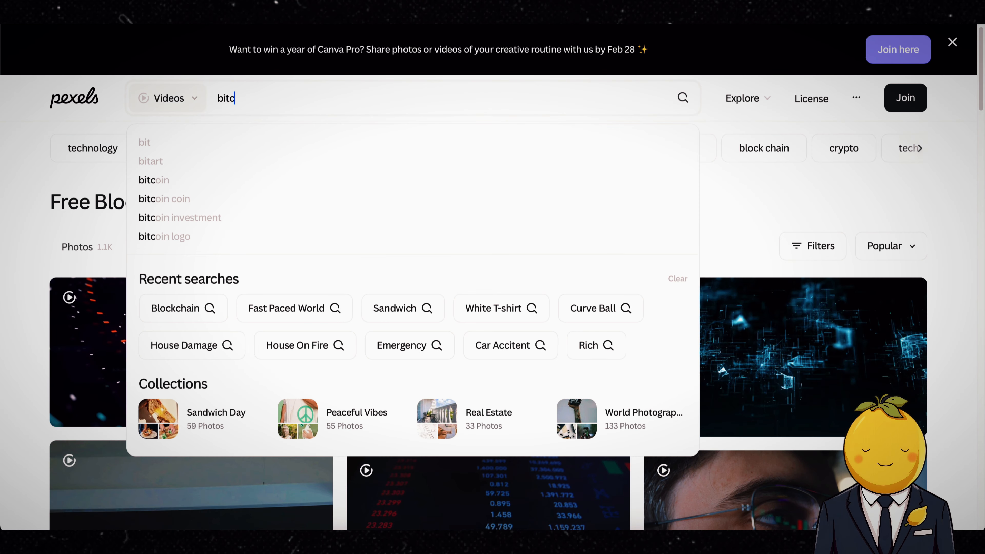
key("Return")
- Browse the Bitcoin videos and open the clip of upright coins before a blurred trading chart for saving
scroll(201, 336, "down", 1)
scroll(209, 340, "down", 5)
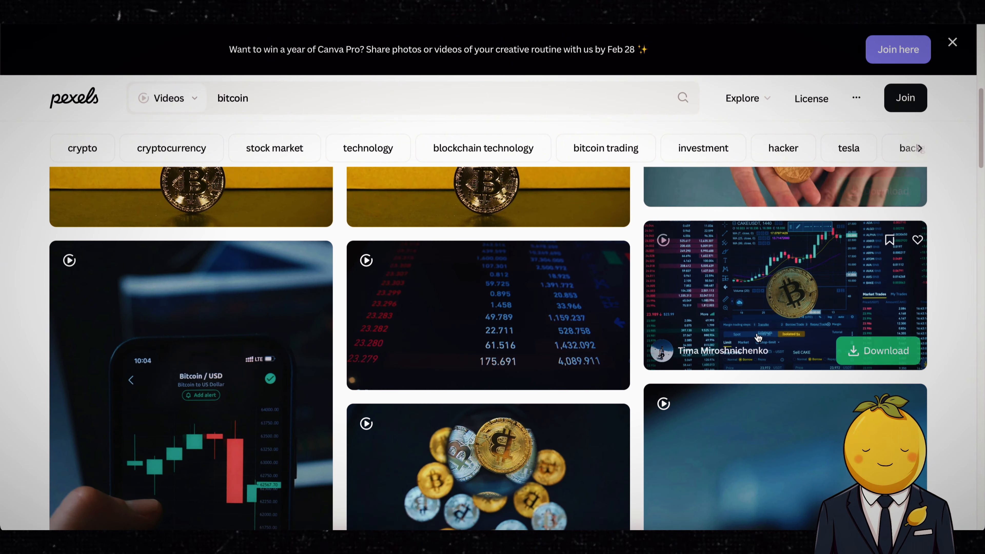
scroll(501, 322, "down", 3)
scroll(242, 279, "up", 10)
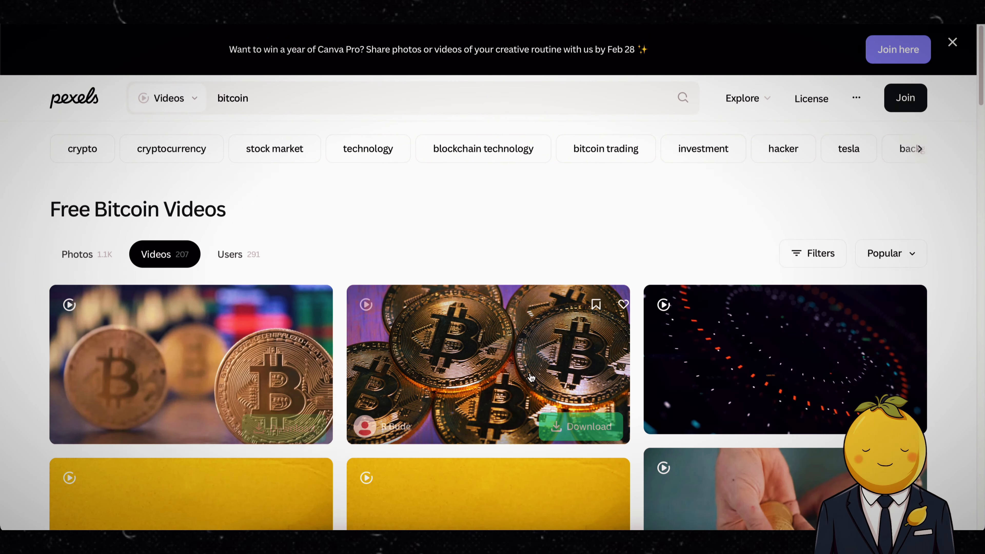
scroll(367, 308, "down", 3)
scroll(438, 338, "up", 4)
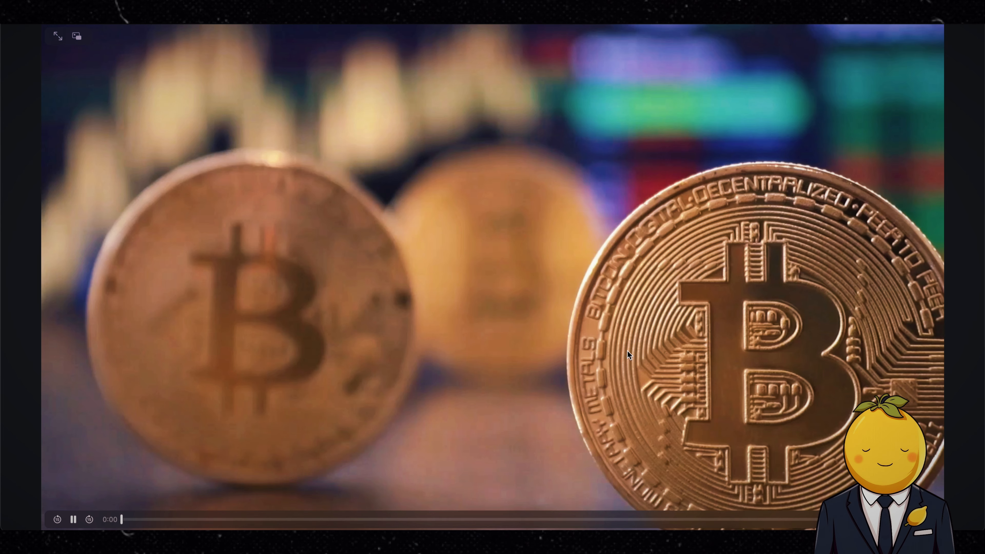
right_click(627, 350)
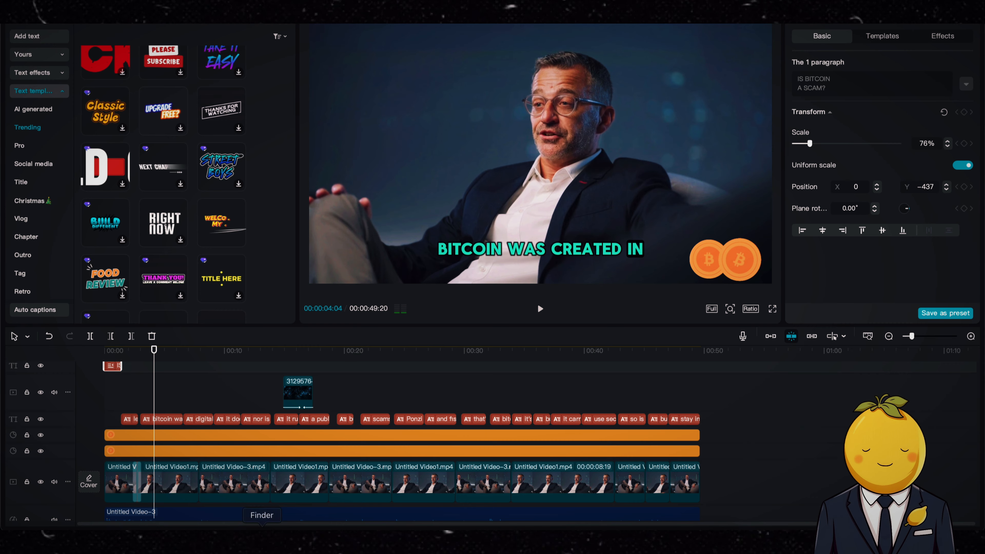
- Switch to CapCut and place the saved coin clip on the overlay track from about 0:03, trimmed to about 0:06.5
left_click_drag(593, 281, 183, 389)
key("space")
key("space")
left_click(187, 350)
left_click(154, 351)
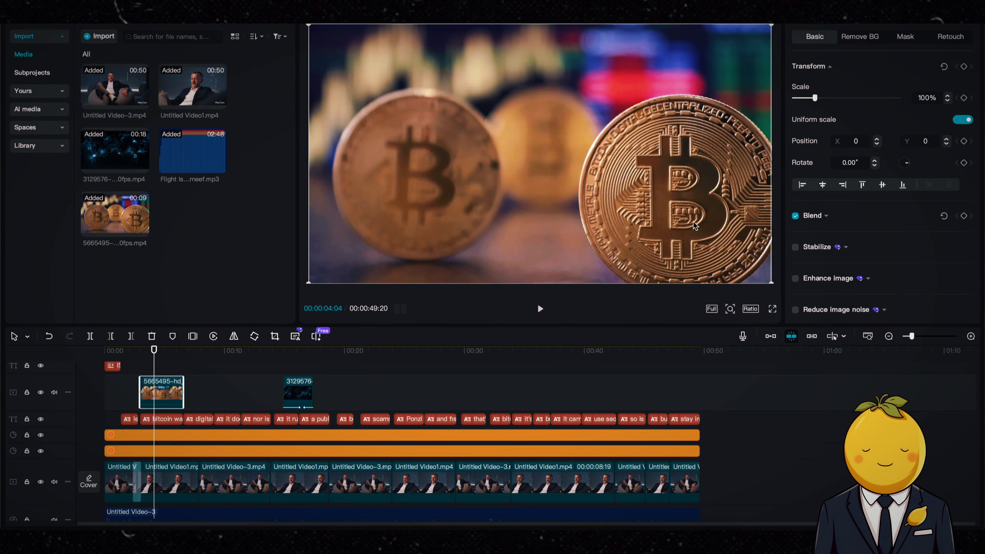
- Shrink the coin clip and position it beside the man's head in the upper part of the frame
left_click_drag(771, 283, 626, 202)
left_click_drag(582, 177, 459, 127)
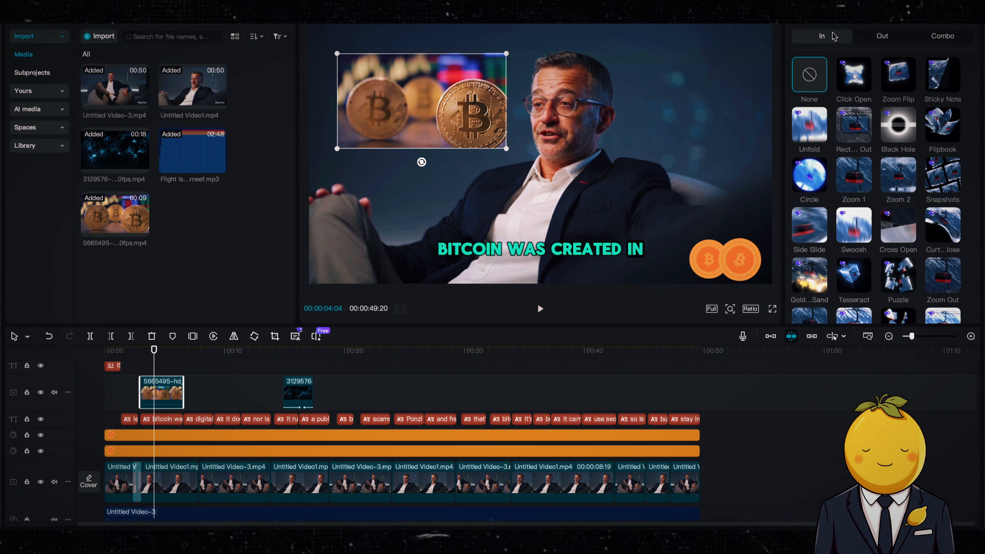
- Give the coin clip the Flipbook entrance animation with a 1.6 s duration, and choose an exit animation
left_click(943, 174)
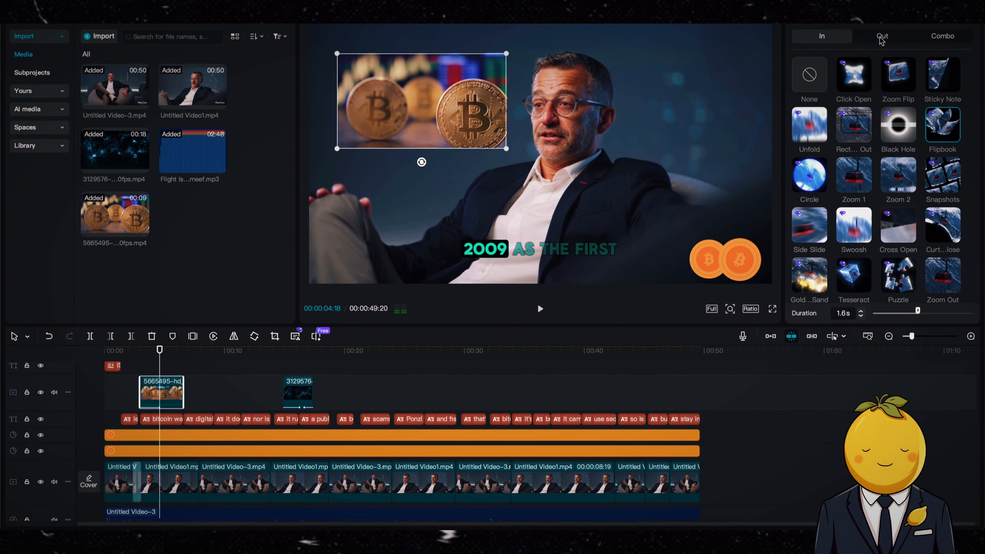
left_click(881, 36)
left_click(816, 235)
left_click(942, 175)
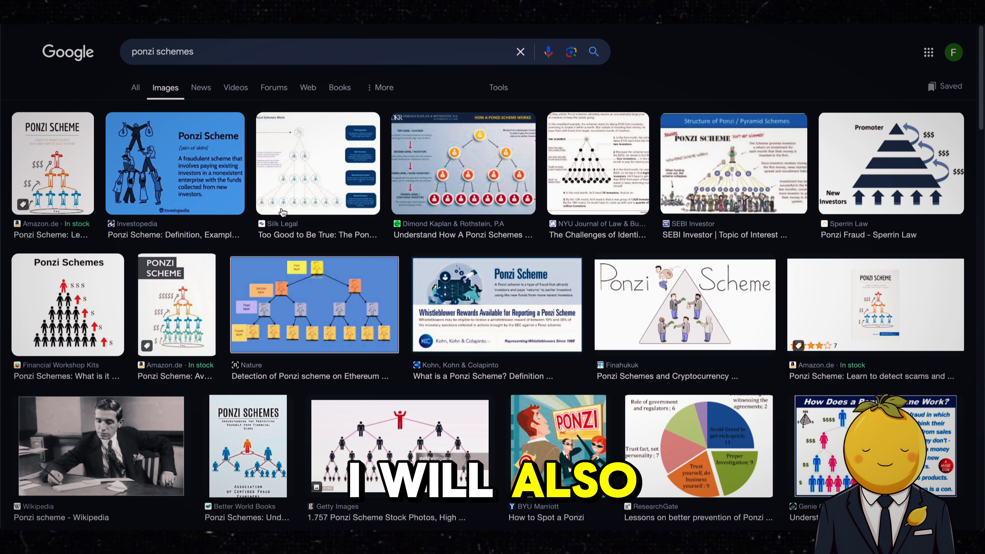
- Open the Sperrin Law image of the promoter-to-new-investors pyramid from the Google Images results and save it
left_click(891, 163)
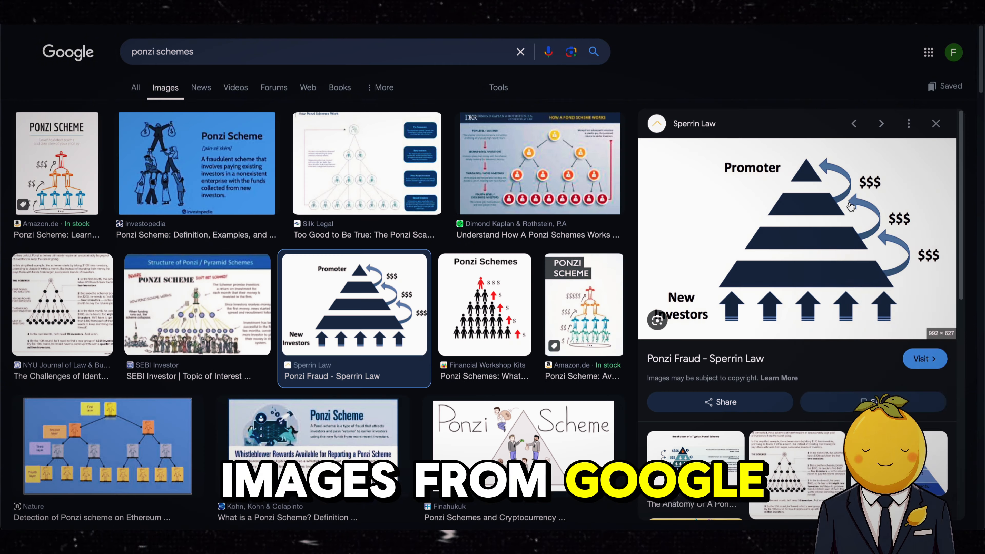
right_click(799, 234)
left_click(853, 395)
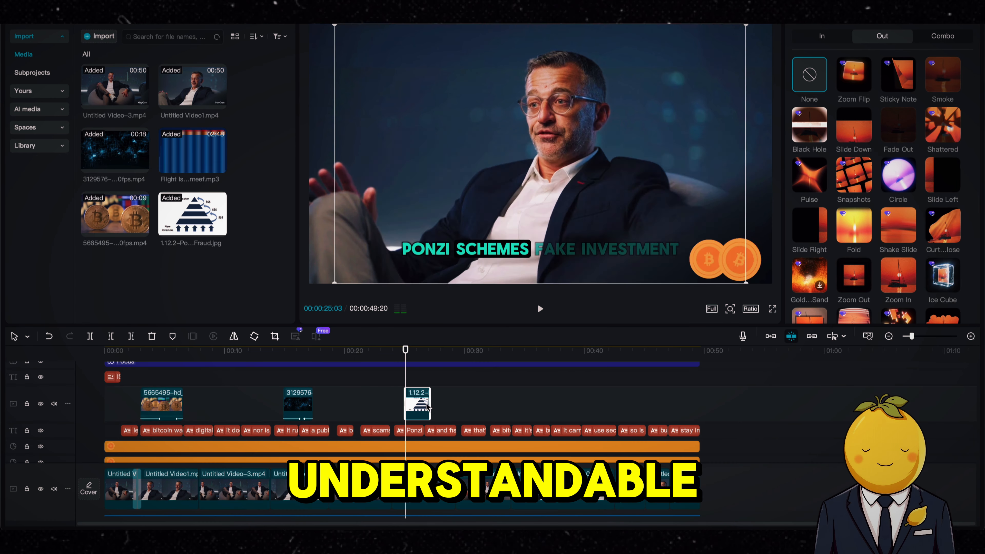
- Switch to CapCut, shorten the pyramid image on the timeline, scale it to 45% and position it at X -1021, Y 466
left_click_drag(471, 407, 451, 407)
left_click_drag(746, 284, 633, 212)
left_click_drag(557, 183, 434, 126)
key("space")
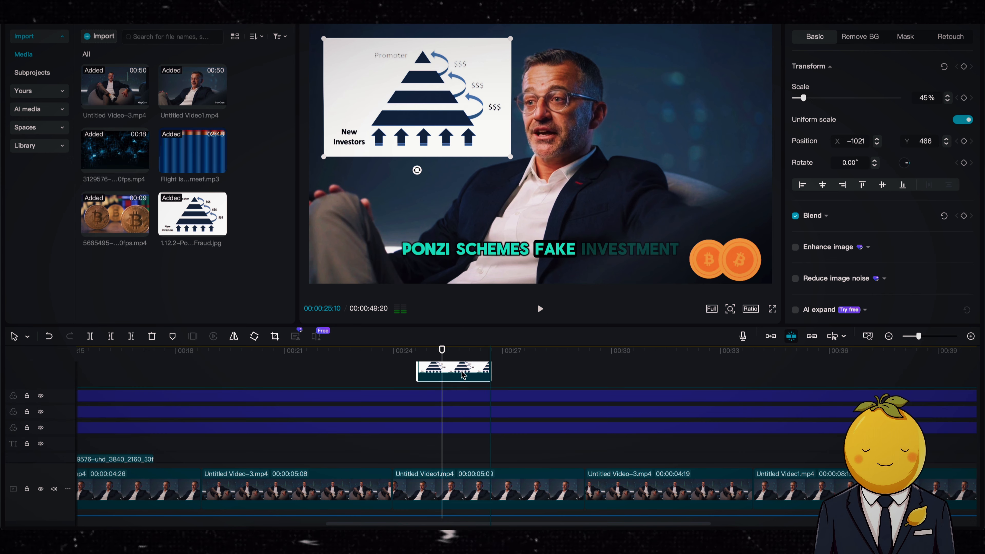
- Move the pyramid image to start at about 0:24 and trim its end to about 0:25.5
left_click(338, 360)
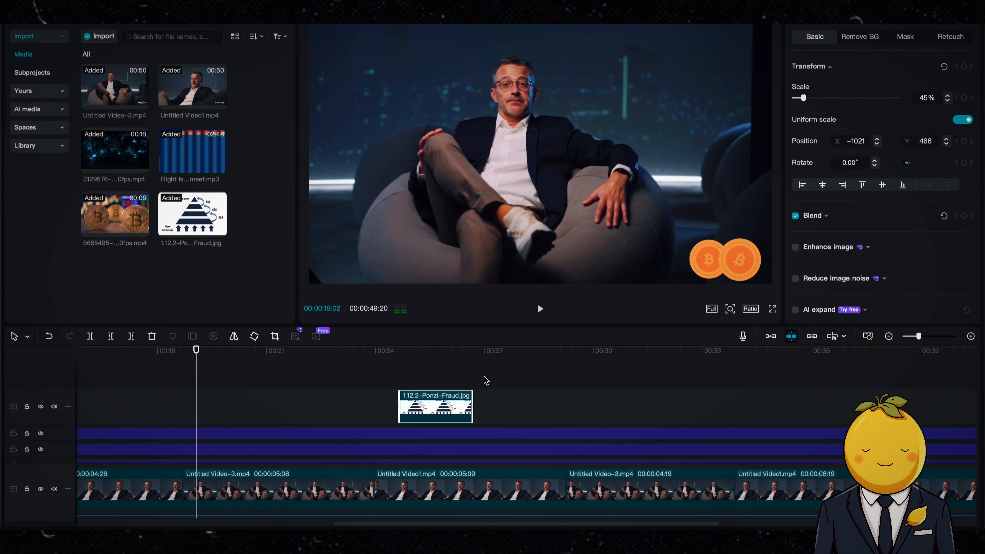
left_click(418, 408)
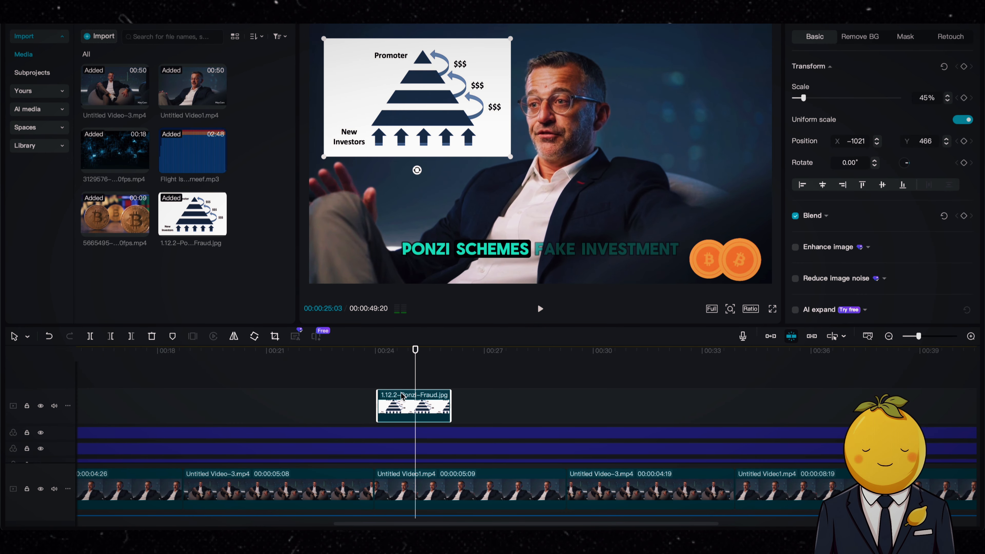
left_click_drag(451, 408, 433, 407)
key("space")
key("space")
- Switch to the browser and search Google Images for "phising attack" instead of ponzi schemes
left_click(365, 539)
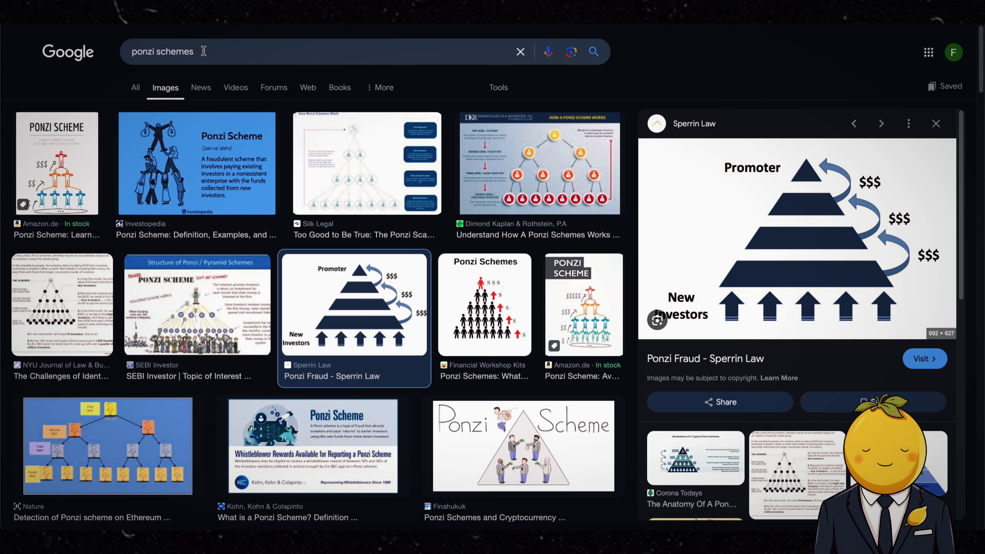
left_click_drag(204, 52, 130, 51)
type("f")
key("BackSpace")
type("phising attack")
key("Return")
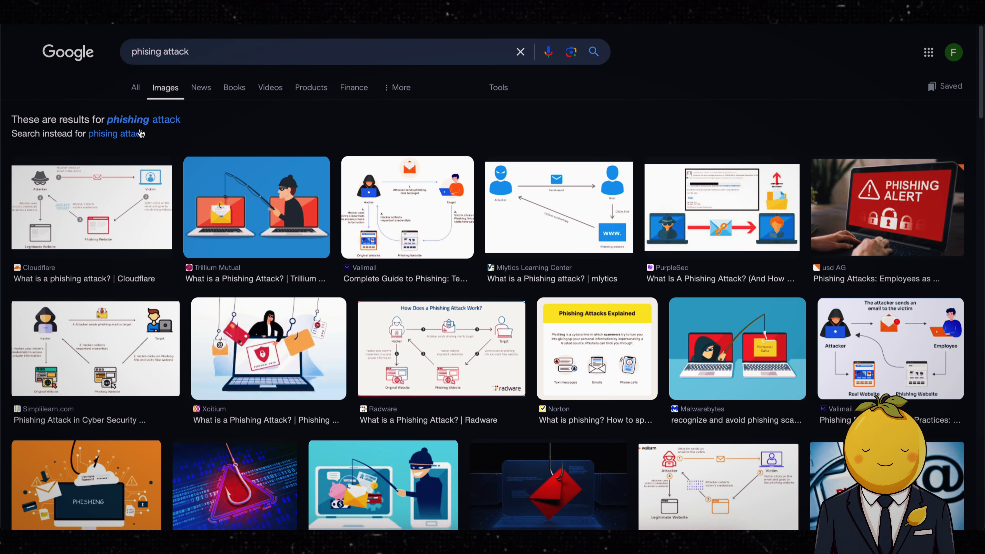
- Open the Trillium Mutual illustration of a masked thief fishing an envelope from a laptop and save it
left_click(257, 207)
right_click(748, 212)
left_click(783, 349)
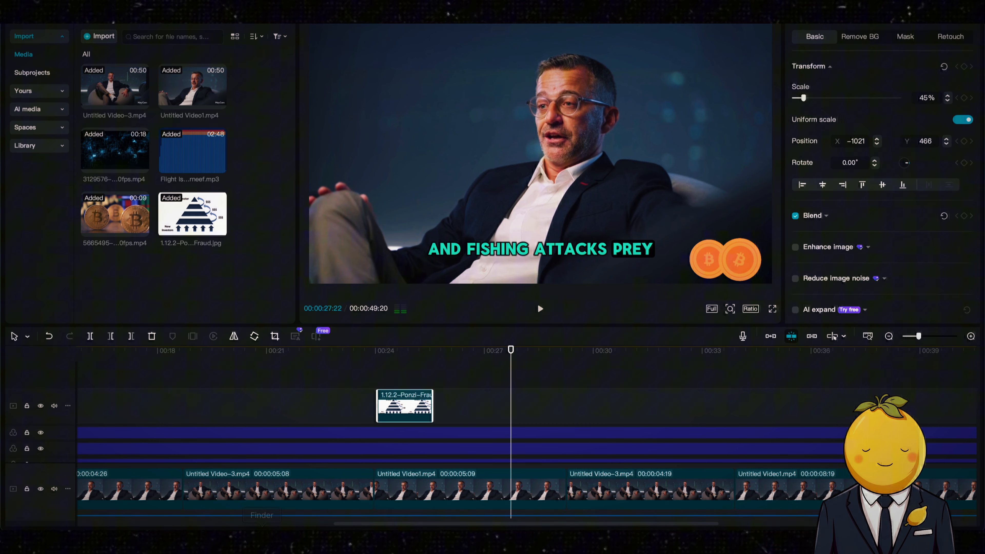
- Bring Phishing.jpg from the Downloads folder into the CapCut timeline and place it directly after the pyramid image
left_click(262, 539)
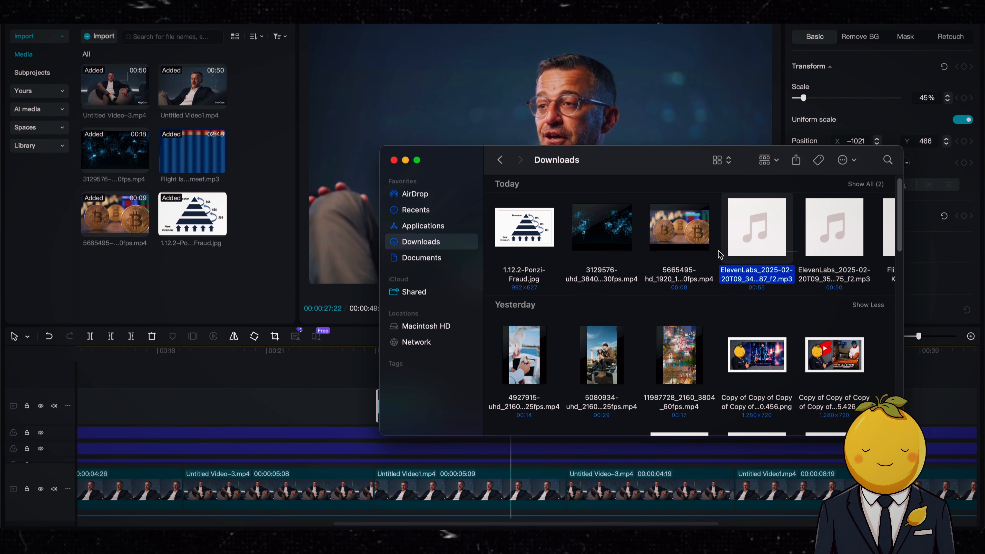
left_click(864, 193)
left_click_drag(601, 335, 296, 372)
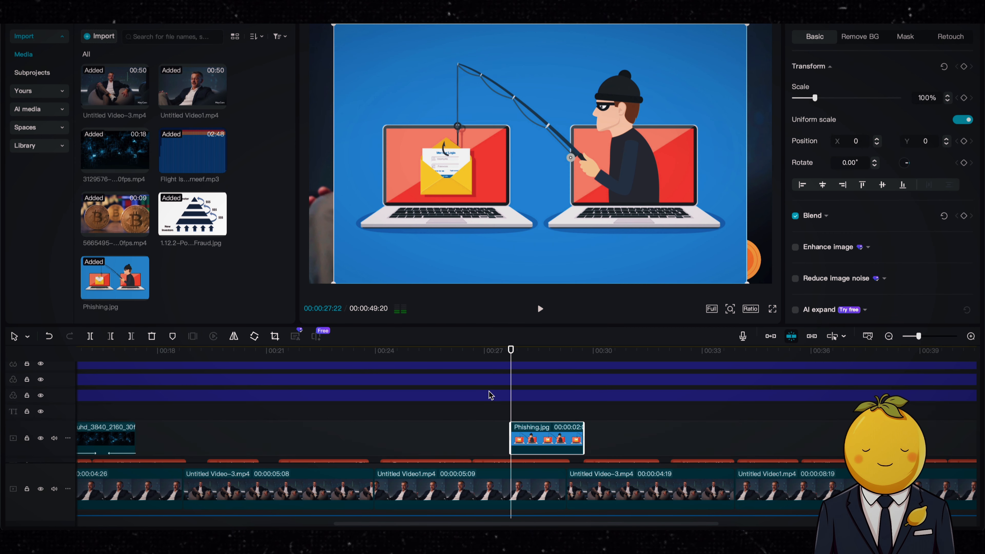
left_click_drag(539, 437, 163, 437)
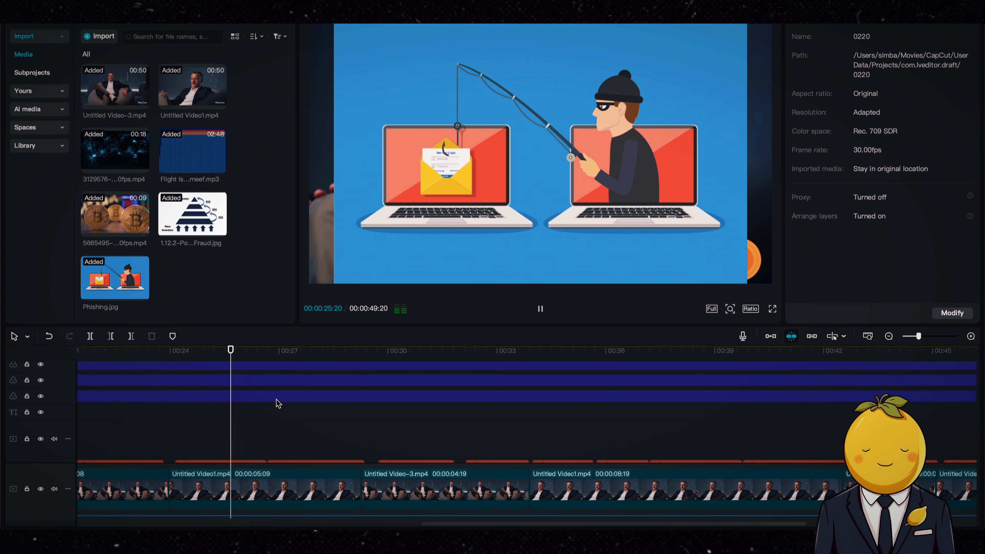
- Extend the phishing image to 00:00:02:12, shrink it, position it beside the man's head and play back the section
key("space")
left_click(277, 404)
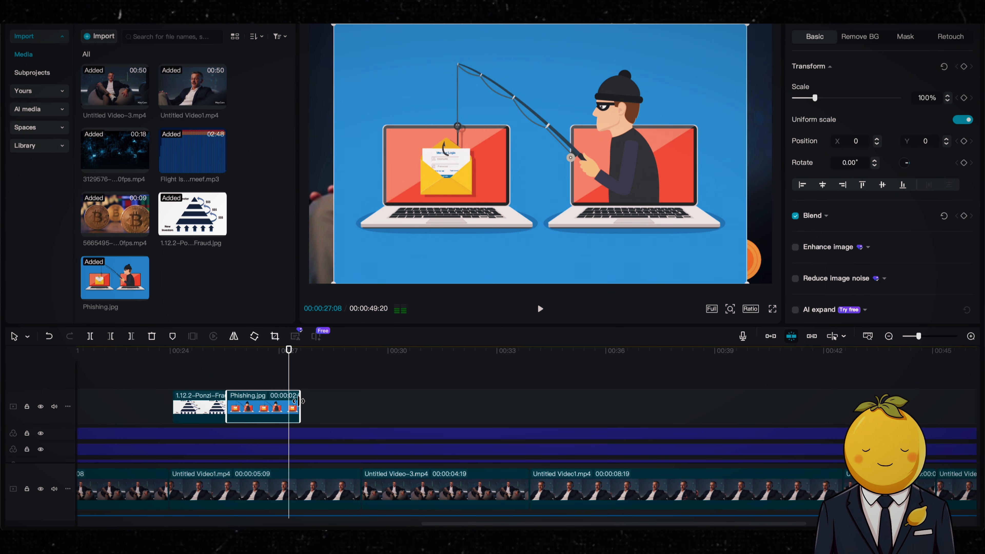
left_click_drag(747, 283, 619, 203)
left_click_drag(538, 154, 415, 99)
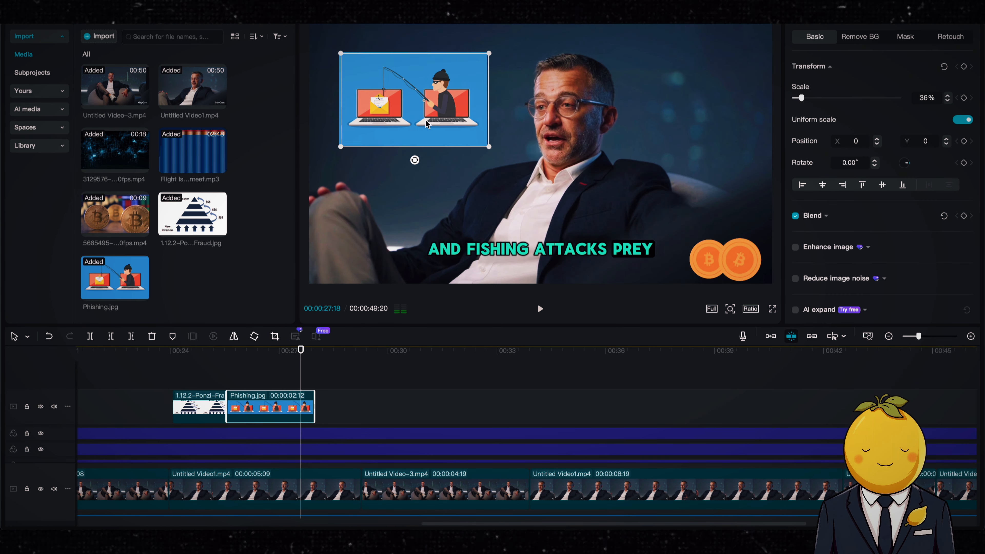
left_click_drag(493, 148, 503, 155)
left_click(227, 376)
key("space")
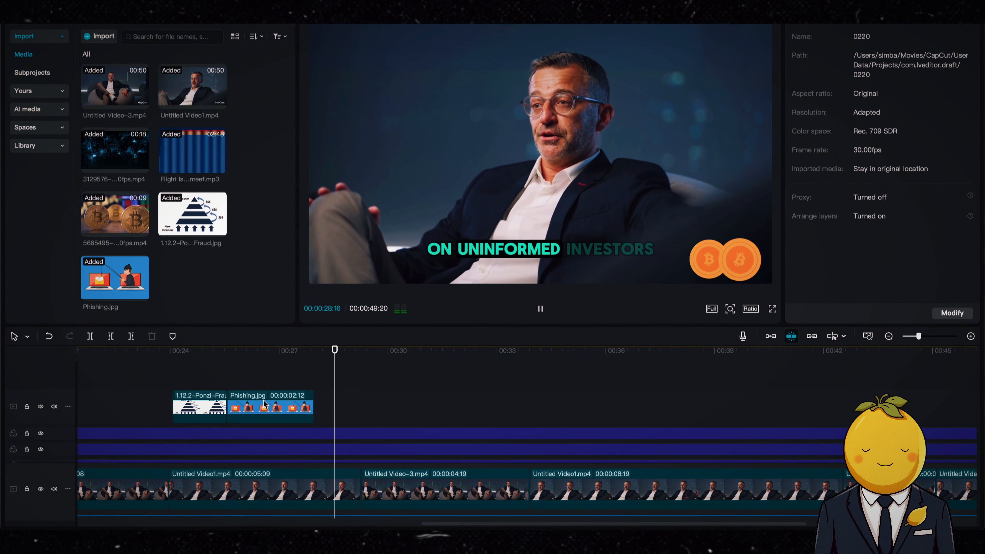
left_click(210, 375)
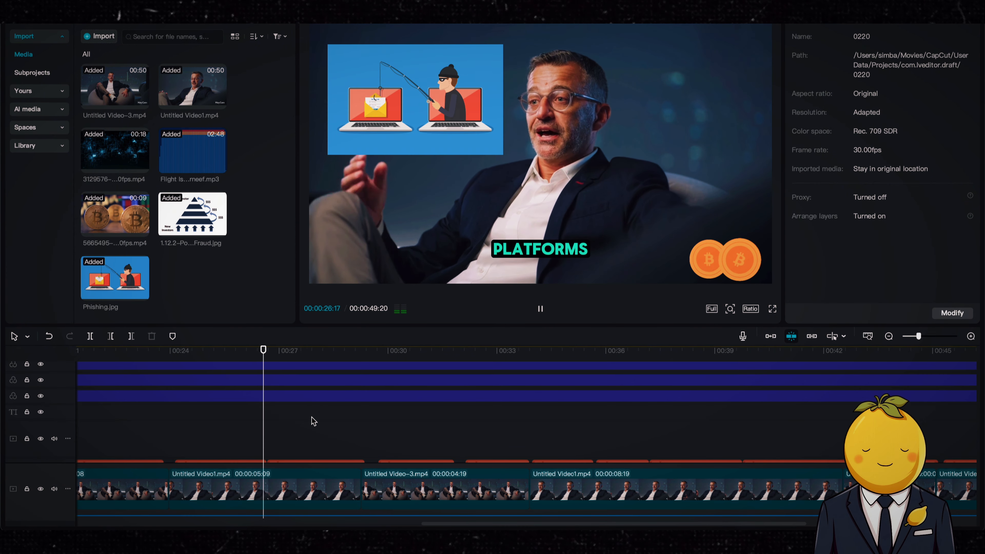
- Correct "fishing" to "phishing" in the caption "and fishing attacks prey on uninformed investors"
key("space")
scroll(292, 458, "down", 2)
left_click(293, 457)
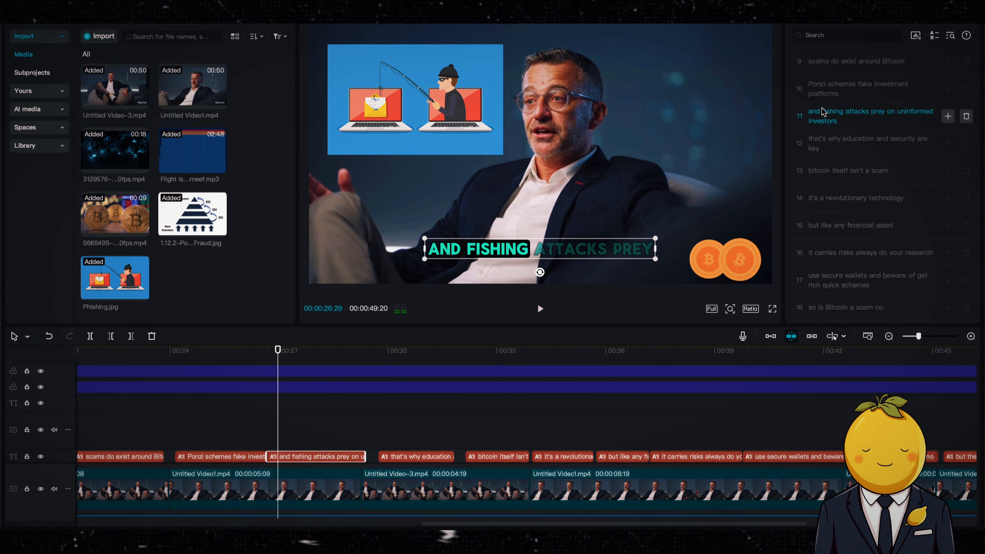
left_click(824, 111)
key("BackSpace")
type("ph")
- Give the pyramid image an entrance animation and the Shake Slide exit animation
scroll(297, 418, "up", 3)
left_click(182, 375)
left_click(196, 407)
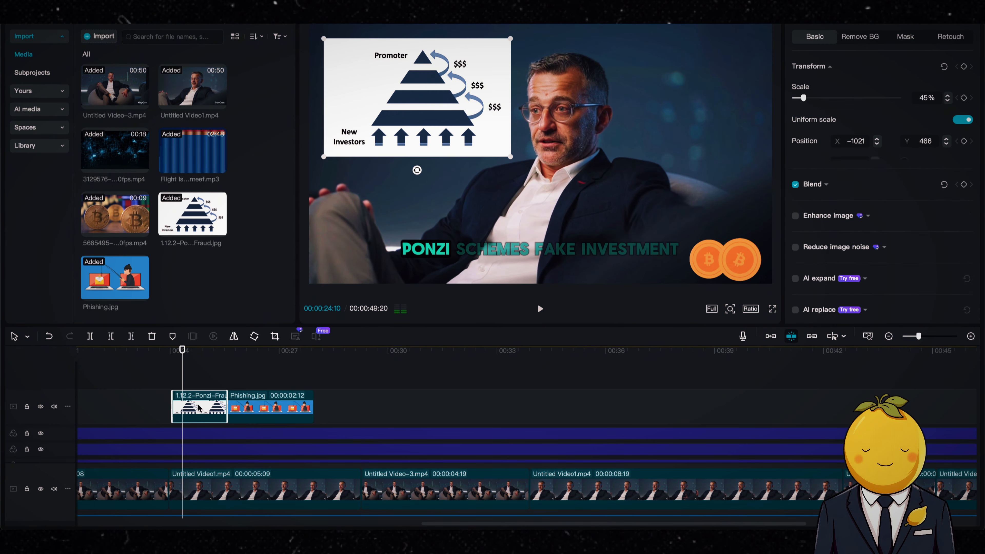
left_click(837, 17)
left_click(822, 36)
left_click(806, 138)
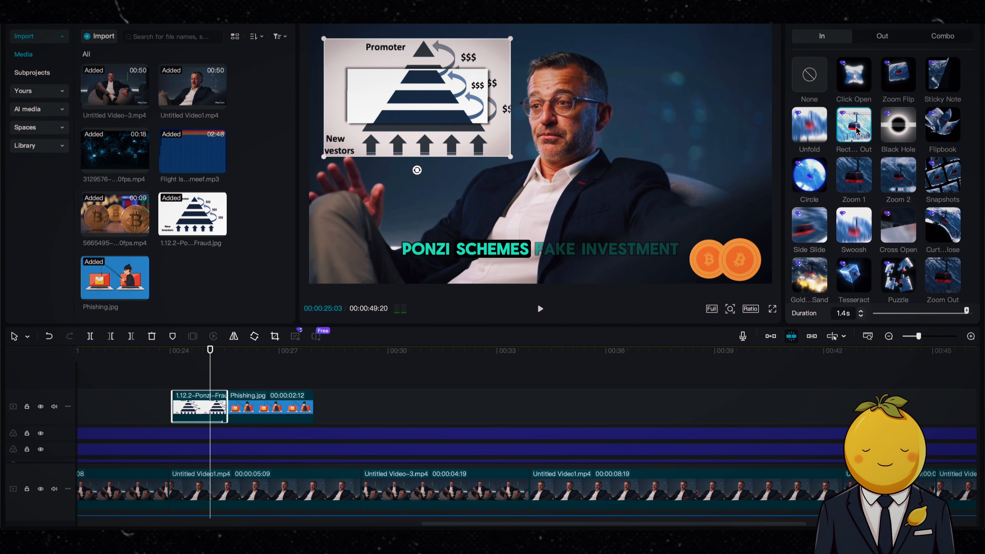
left_click(888, 35)
left_click(898, 225)
- Give the phishing image the Puzzle entrance animation and the Curtain Close exit animation
left_click(269, 407)
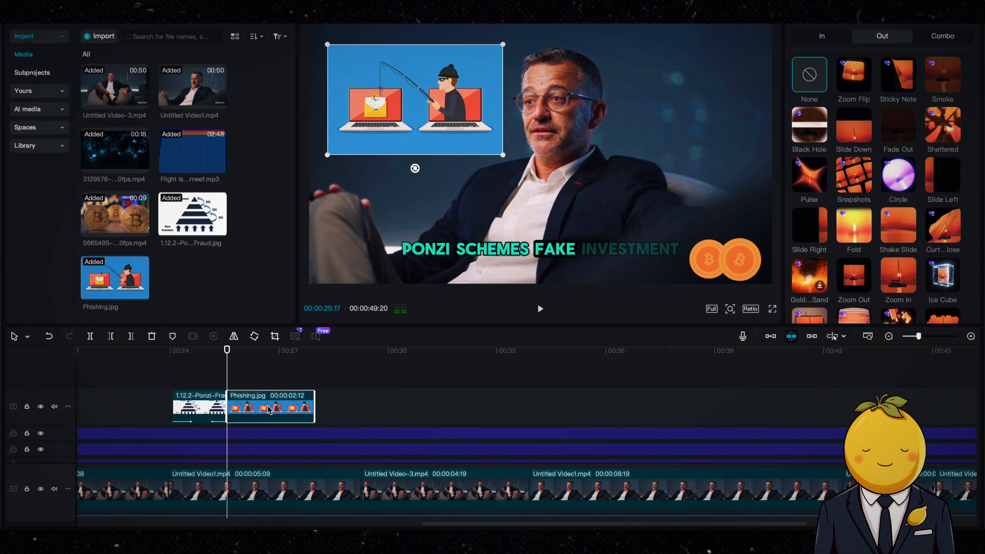
left_click(822, 35)
left_click(897, 276)
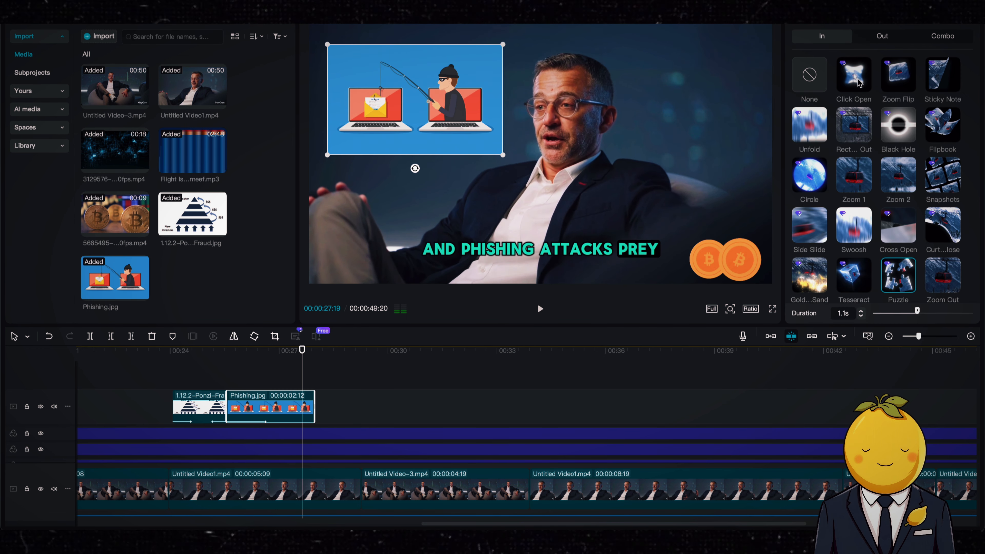
left_click(882, 36)
left_click(942, 233)
- Extend the end of the phishing image to a duration of 00:00:02:28 and play back the result
left_click_drag(314, 406, 333, 406)
key("space")
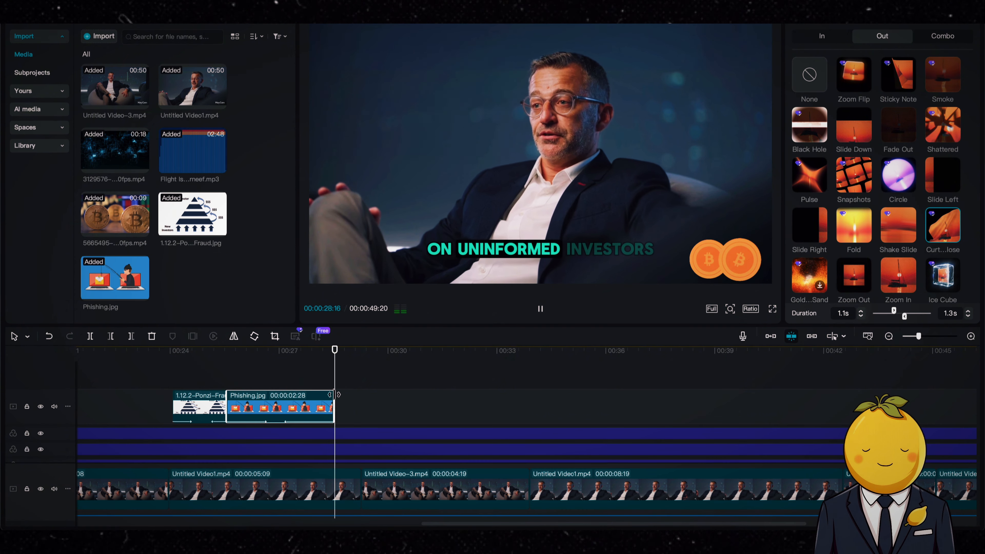
left_click(134, 383)
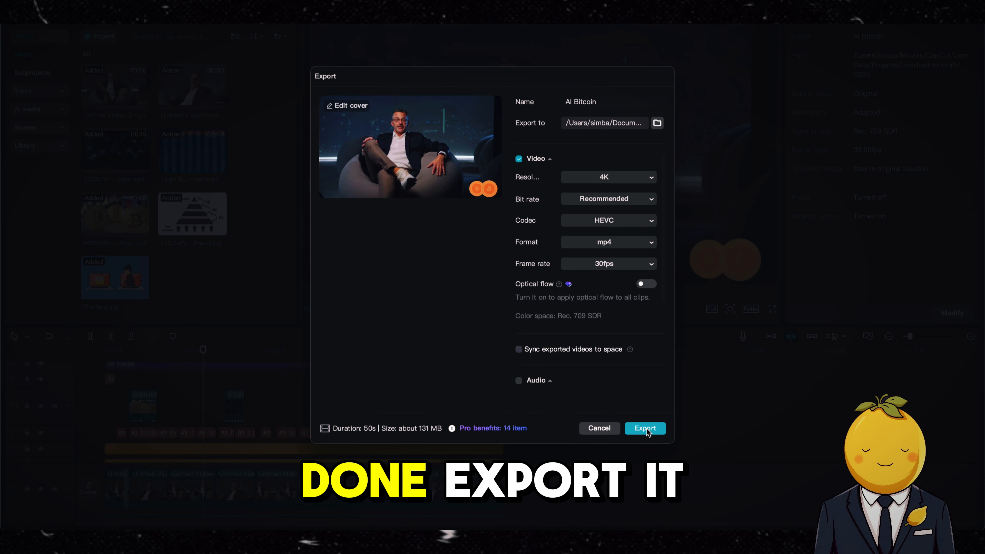
- Export the video as "AI Bitcoin" in 4K with the HEVC codec, mp4 format and 30fps
left_click(646, 430)
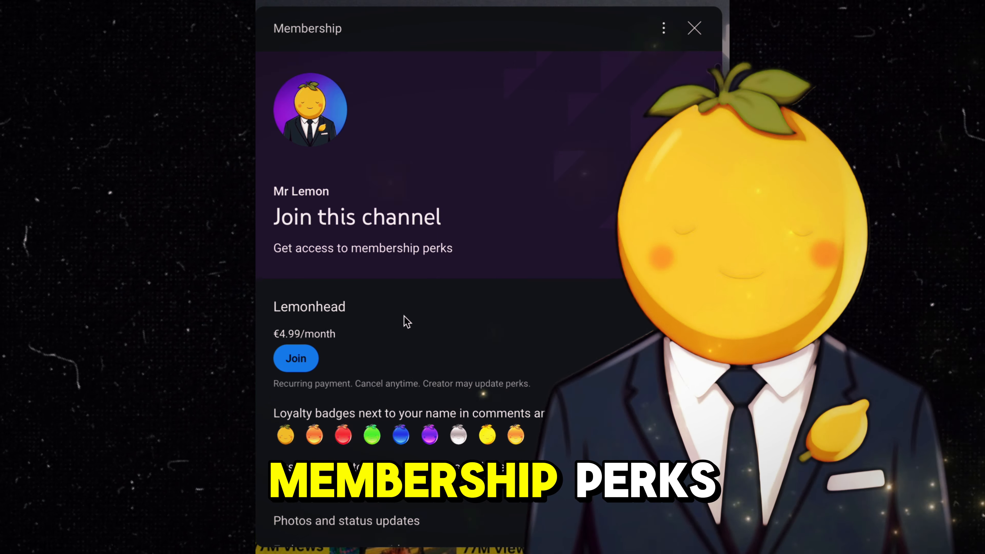
scroll(404, 315, "down", 2)
scroll(404, 316, "up", 4)
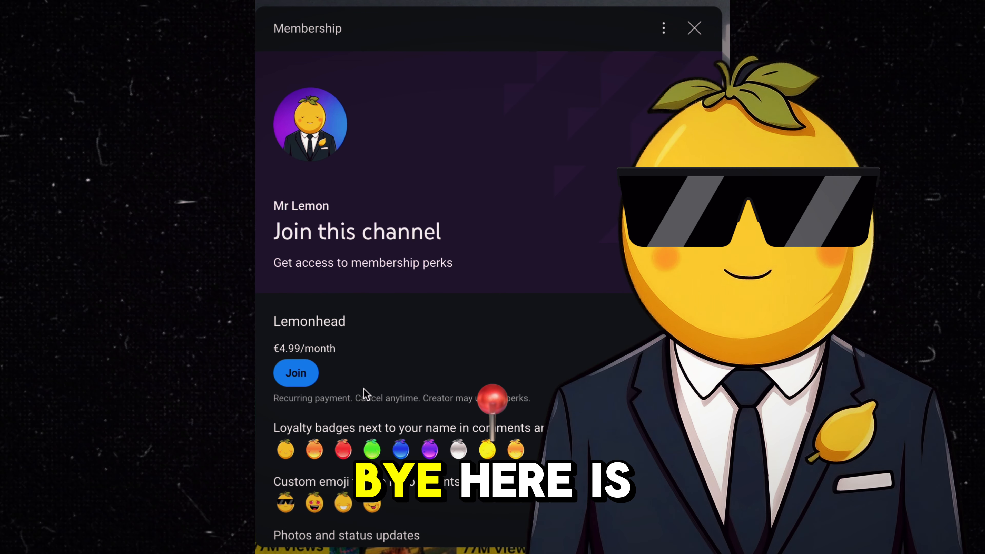
left_click(299, 378)
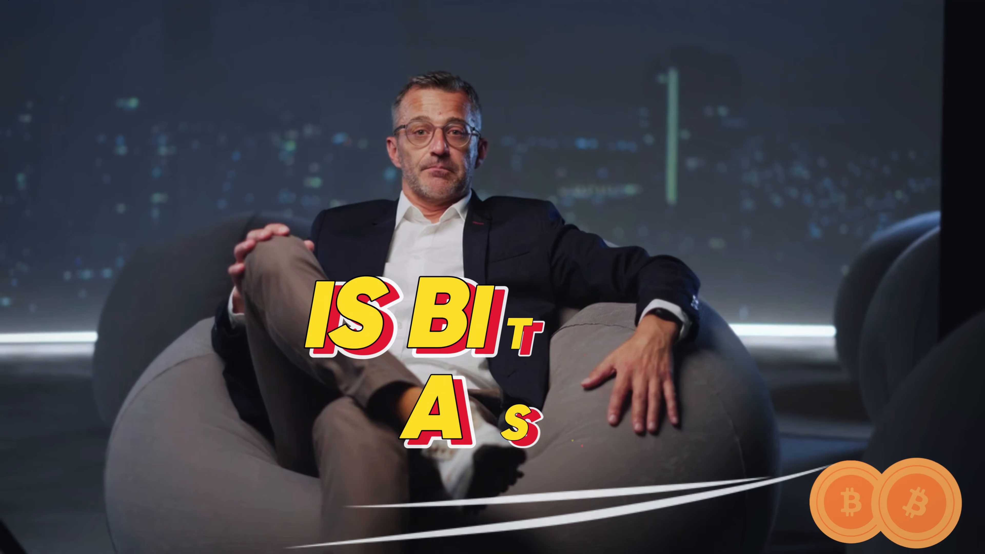